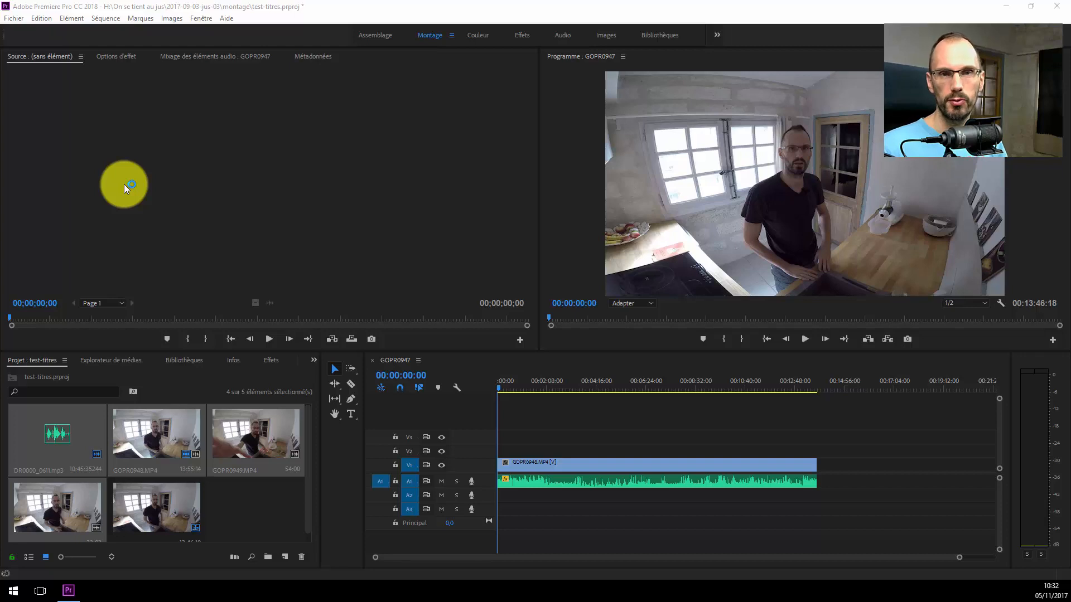
- Look up the program's version information and close it again
{"action": "left_click", "coordinate": [210, 93]}
{"action": "left_click", "coordinate": [225, 19]}
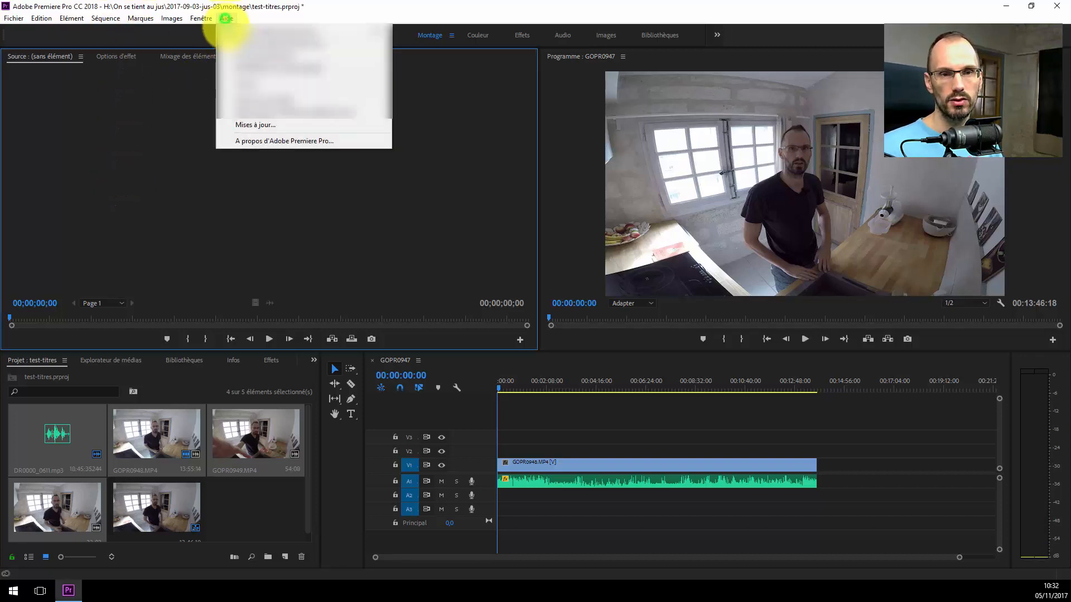
{"action": "left_click", "coordinate": [256, 143]}
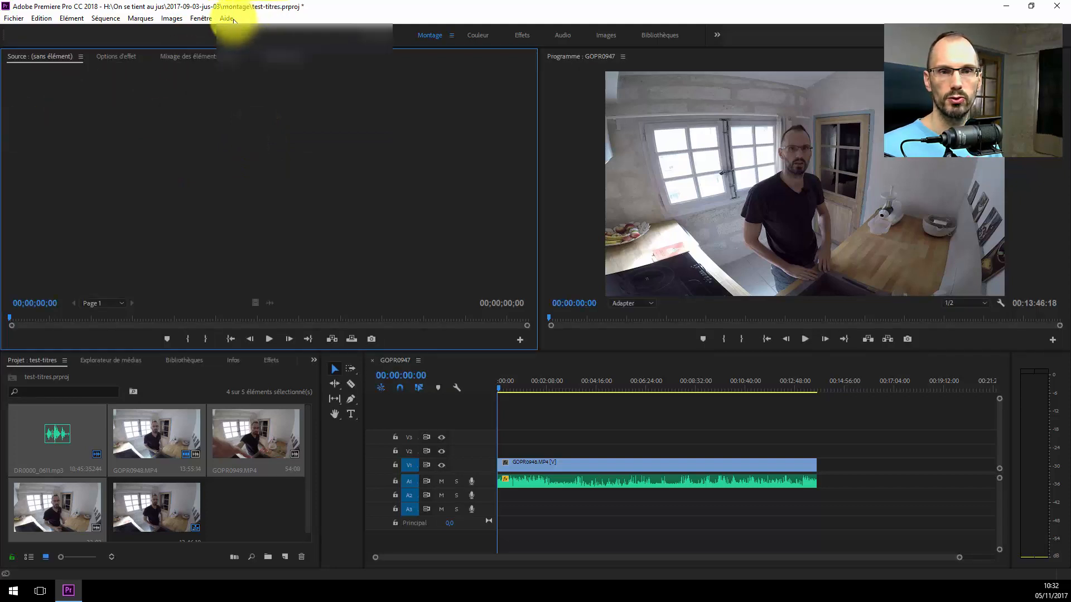
{"action": "left_click", "coordinate": [234, 20]}
{"action": "left_click", "coordinate": [246, 140]}
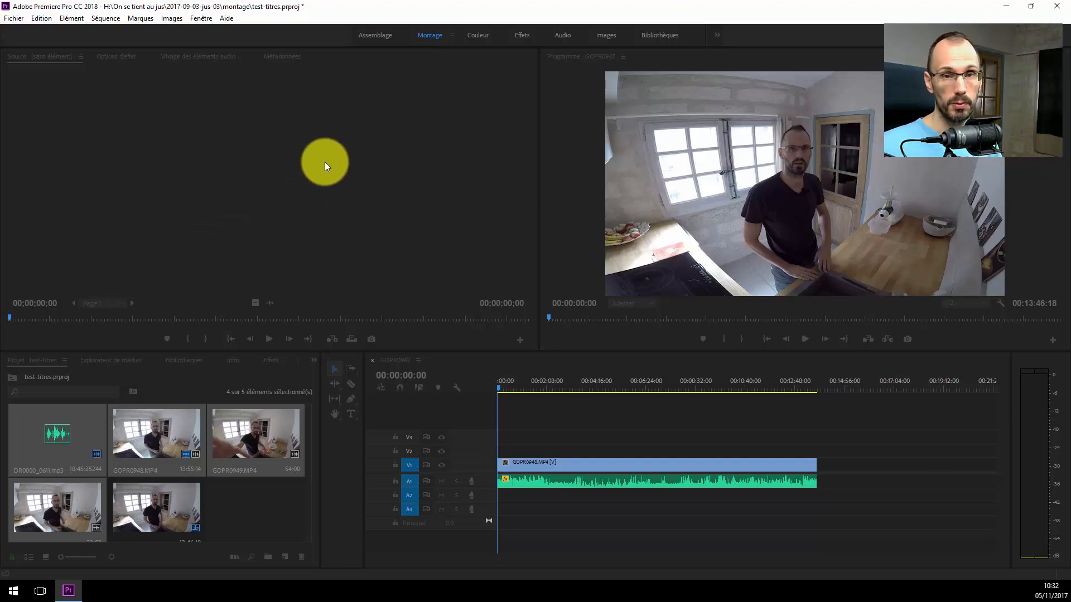
{"action": "left_click", "coordinate": [324, 161]}
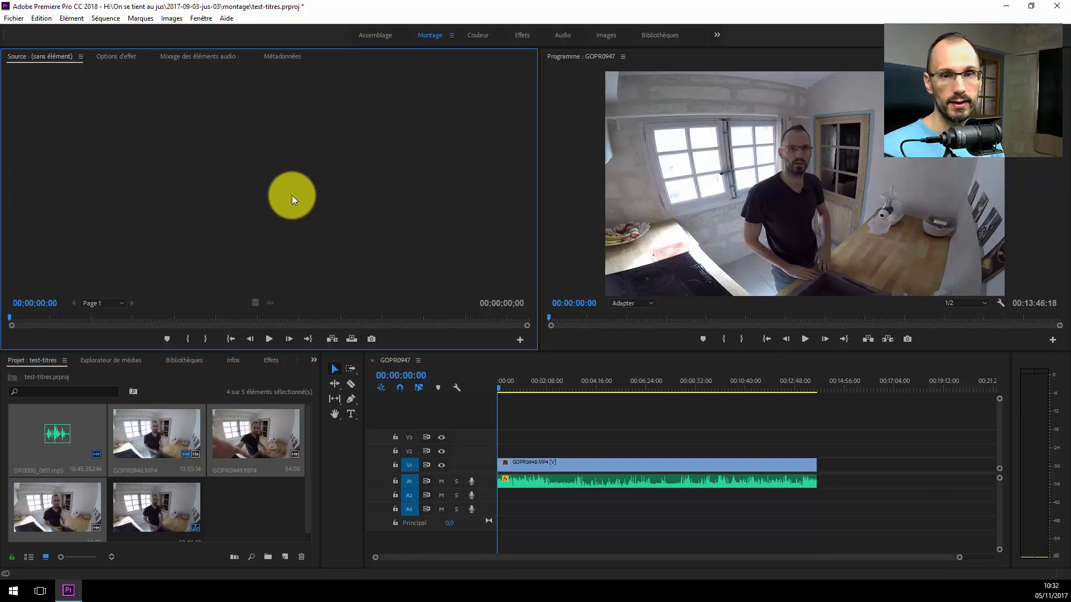
{"action": "left_click", "coordinate": [105, 18]}
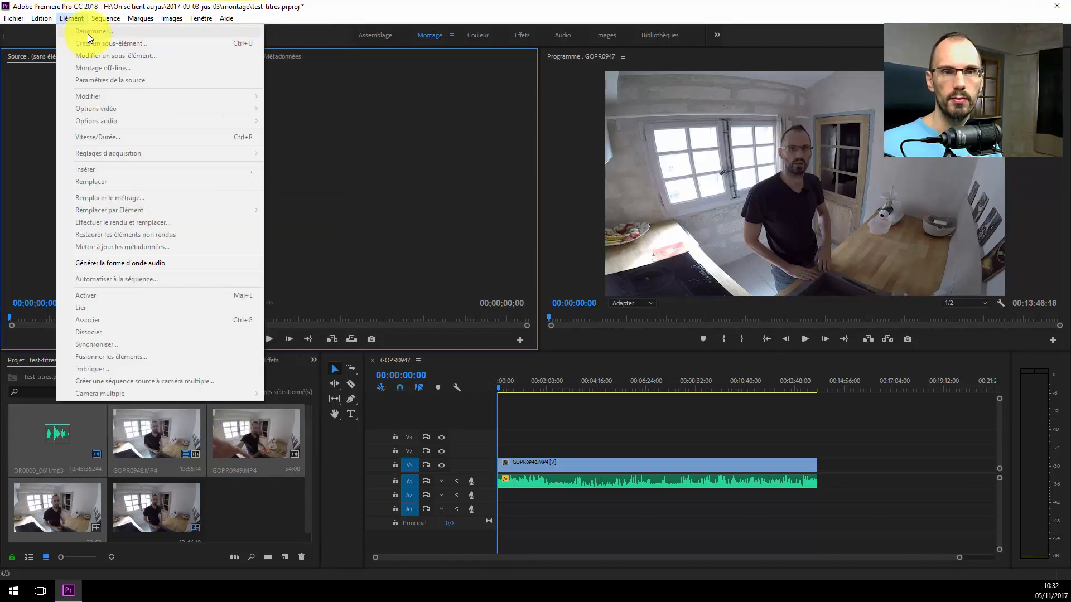
{"action": "left_click", "coordinate": [400, 7]}
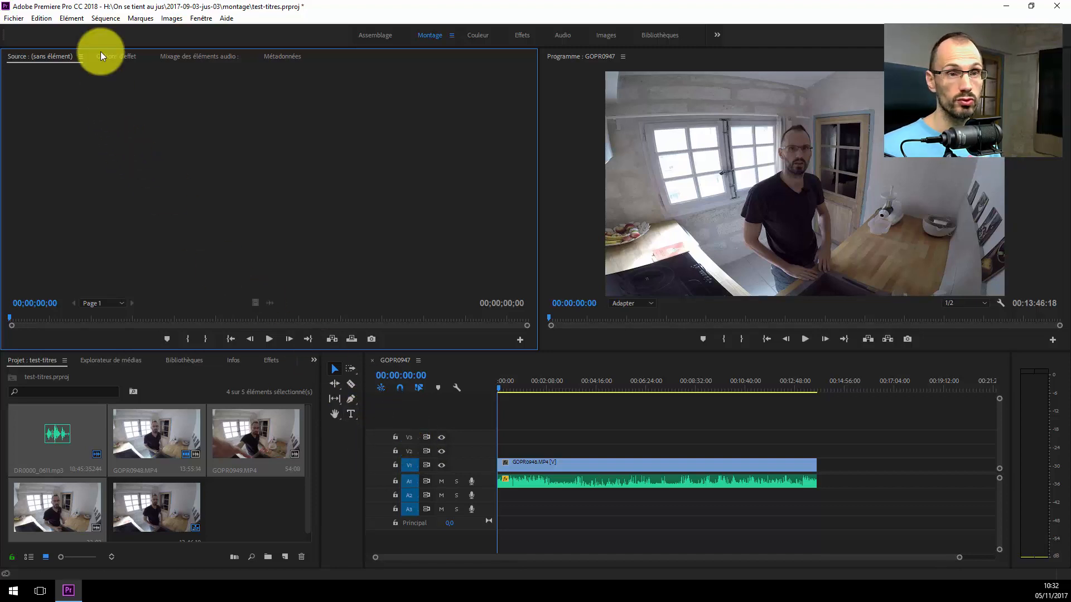
{"action": "left_click", "coordinate": [79, 19]}
{"action": "left_click", "coordinate": [94, 19]}
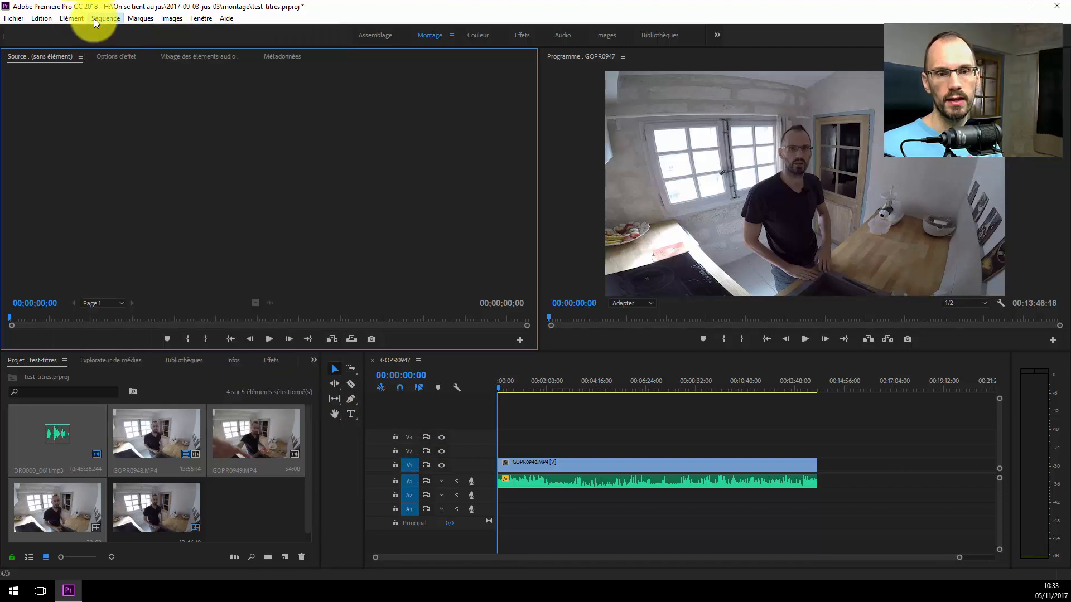
- With the horizontal Text tool, draw a text box on the wall beside the door in the video frame and enter "Bonjour" and "et bienvenue" on separate lines
{"action": "left_click", "coordinate": [351, 414]}
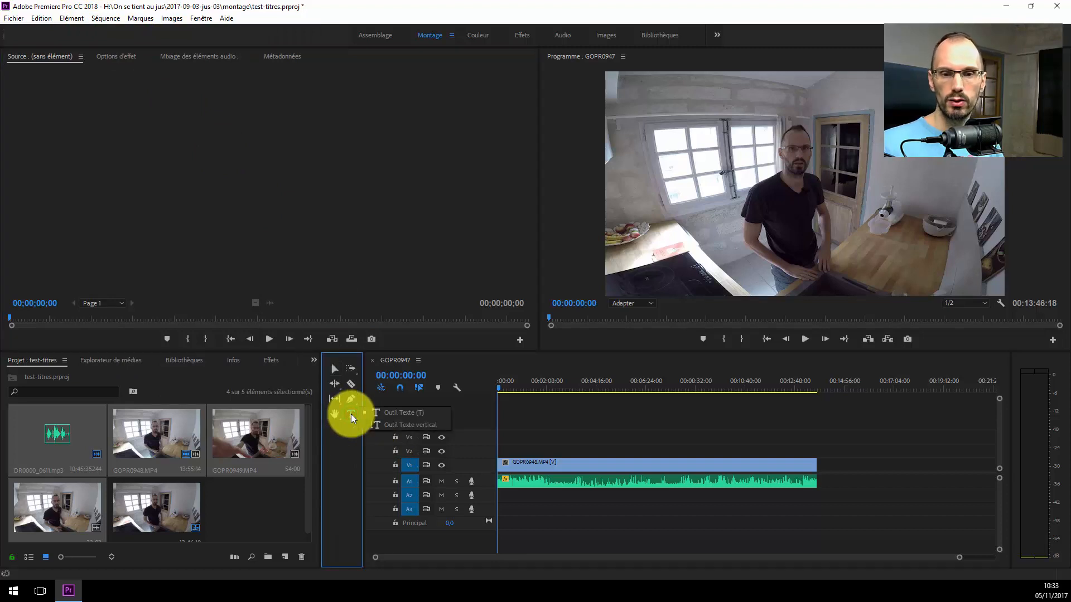
{"action": "left_click", "coordinate": [377, 416]}
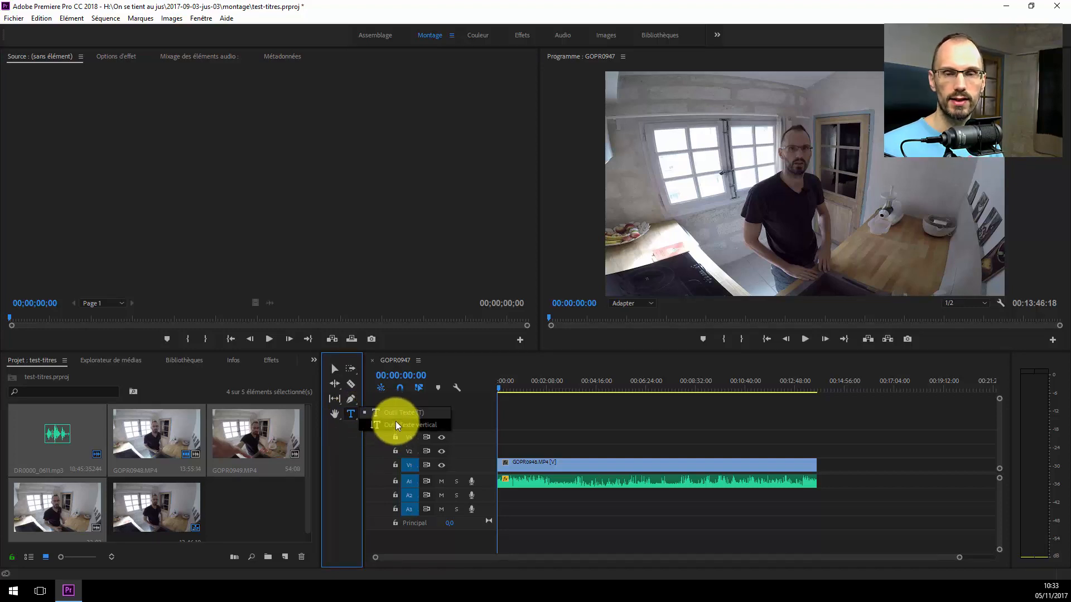
{"action": "left_click", "coordinate": [354, 456]}
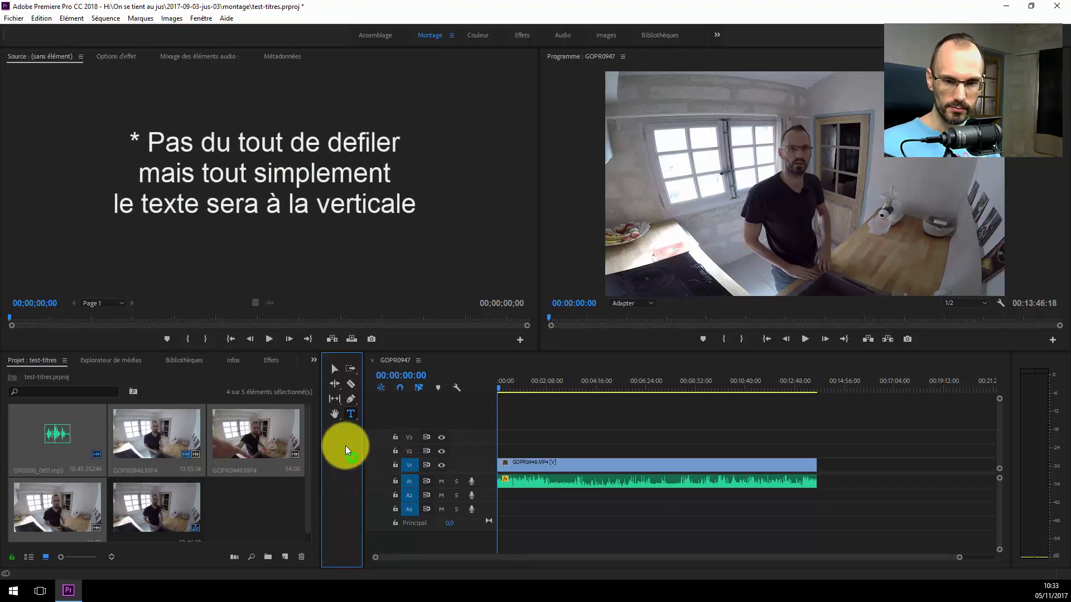
{"action": "left_click", "coordinate": [351, 414]}
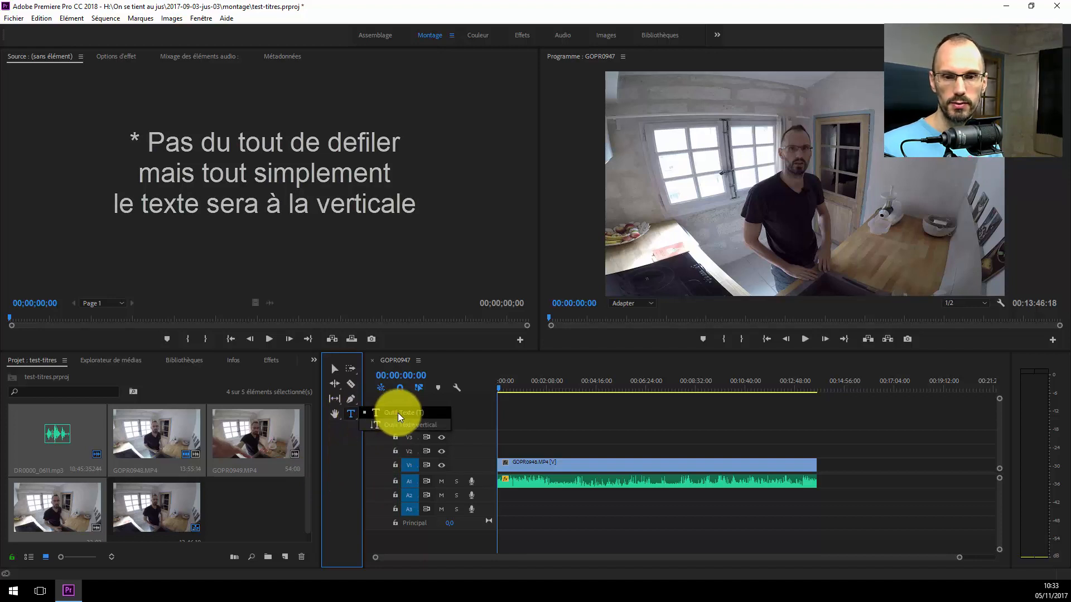
{"action": "left_click", "coordinate": [397, 413]}
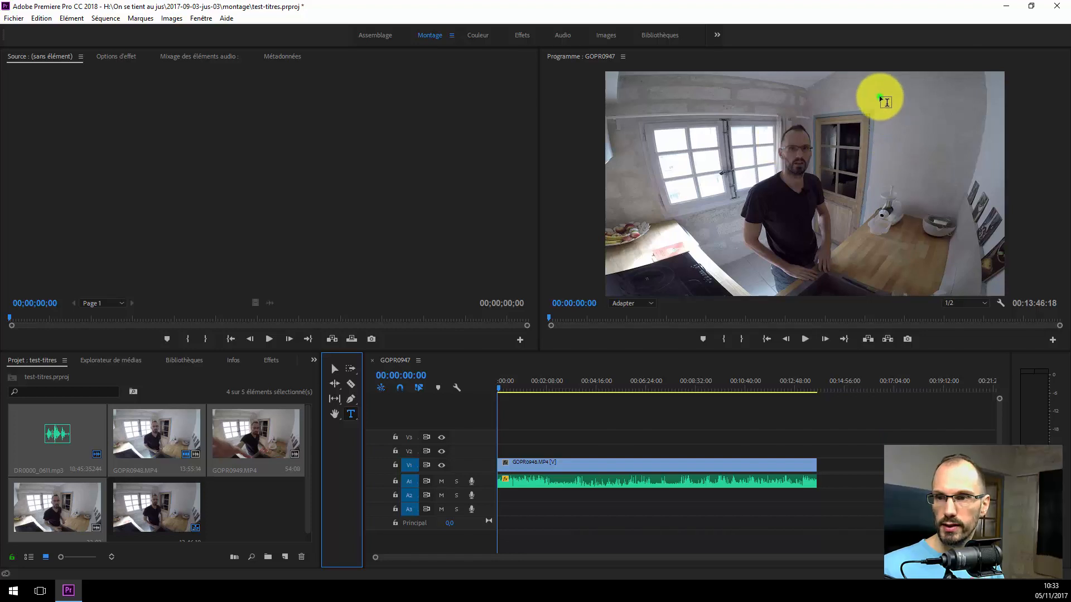
{"action": "left_click_drag", "start_coordinate": [886, 102], "coordinate": [972, 182]}
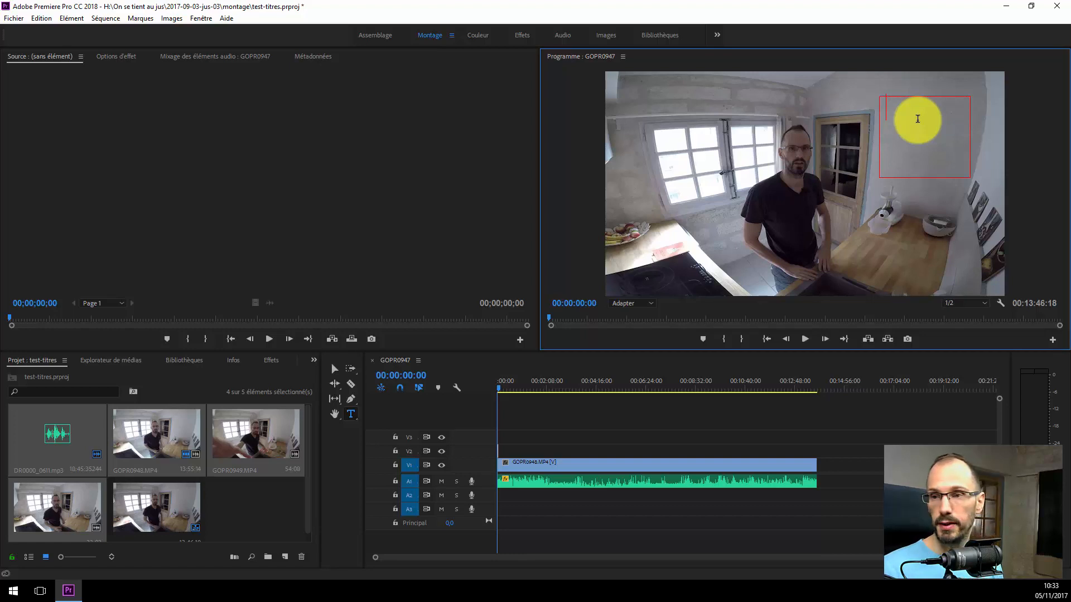
{"action": "type", "text": "Bonjour"}
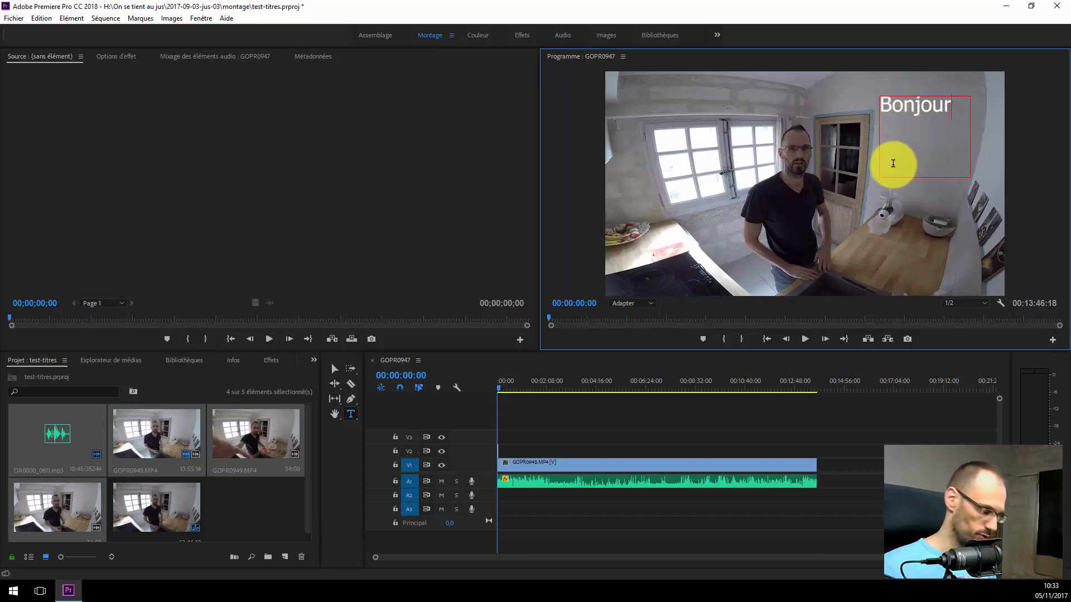
{"action": "key", "text": "Return"}
{"action": "type", "text": "et bienvenu"}
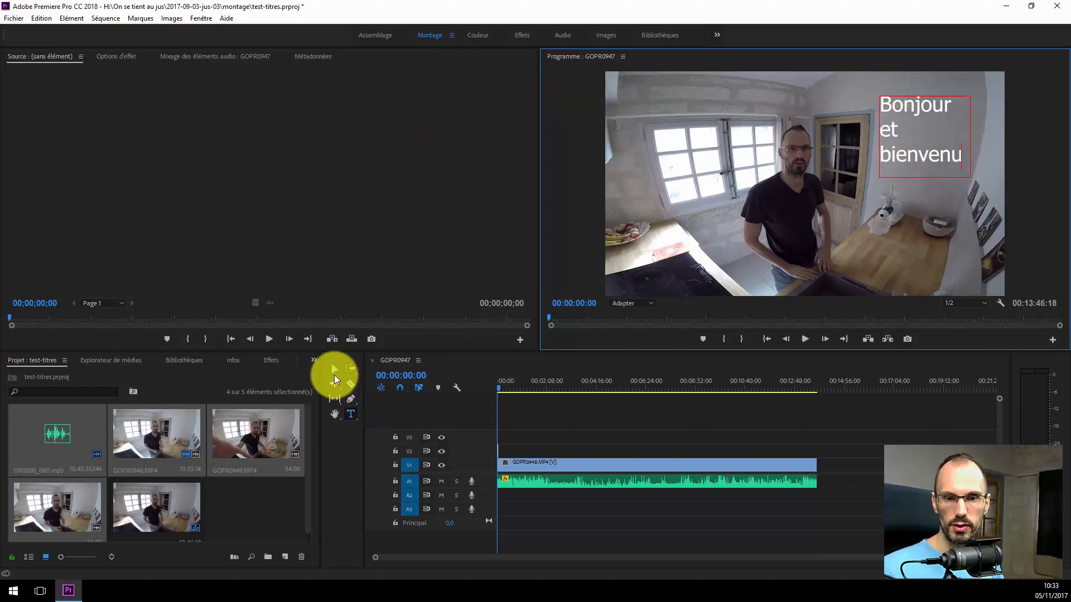
- Enlarge the title's text box so "bienvenue" fits on one line, and reposition it on the wall beside the door
{"action": "left_click", "coordinate": [333, 370]}
{"action": "left_click", "coordinate": [898, 129]}
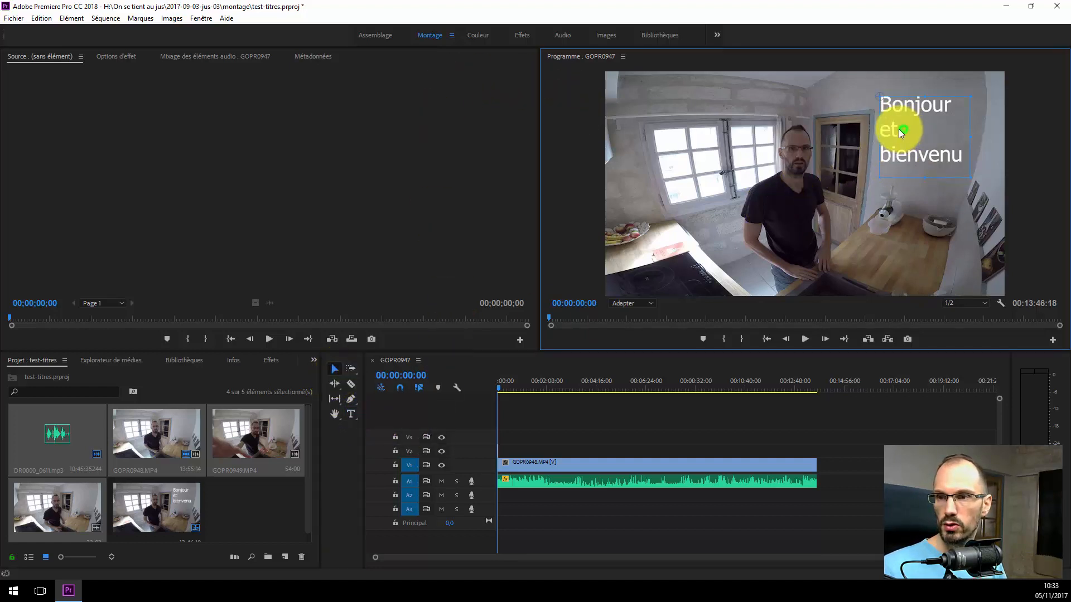
{"action": "left_click_drag", "start_coordinate": [891, 126], "coordinate": [889, 121]}
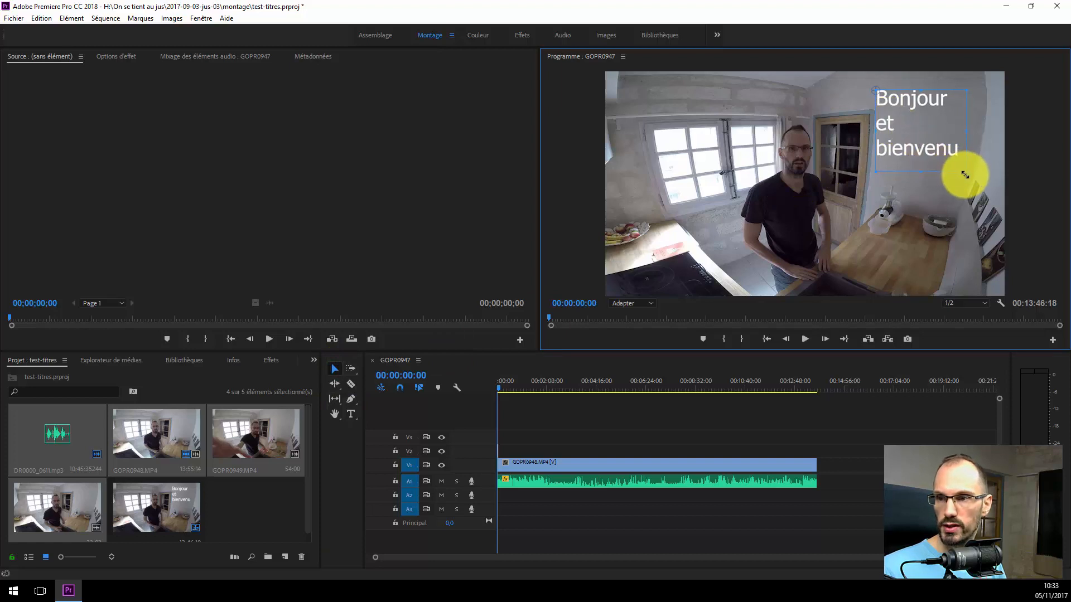
{"action": "left_click_drag", "start_coordinate": [966, 175], "coordinate": [979, 180]}
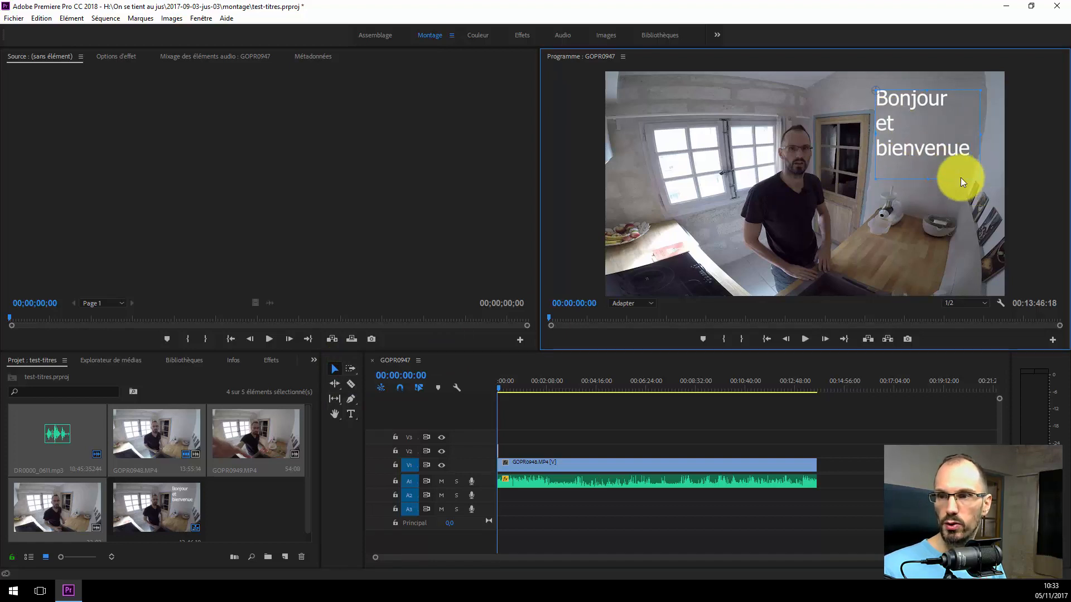
{"action": "left_click_drag", "start_coordinate": [899, 136], "coordinate": [904, 136]}
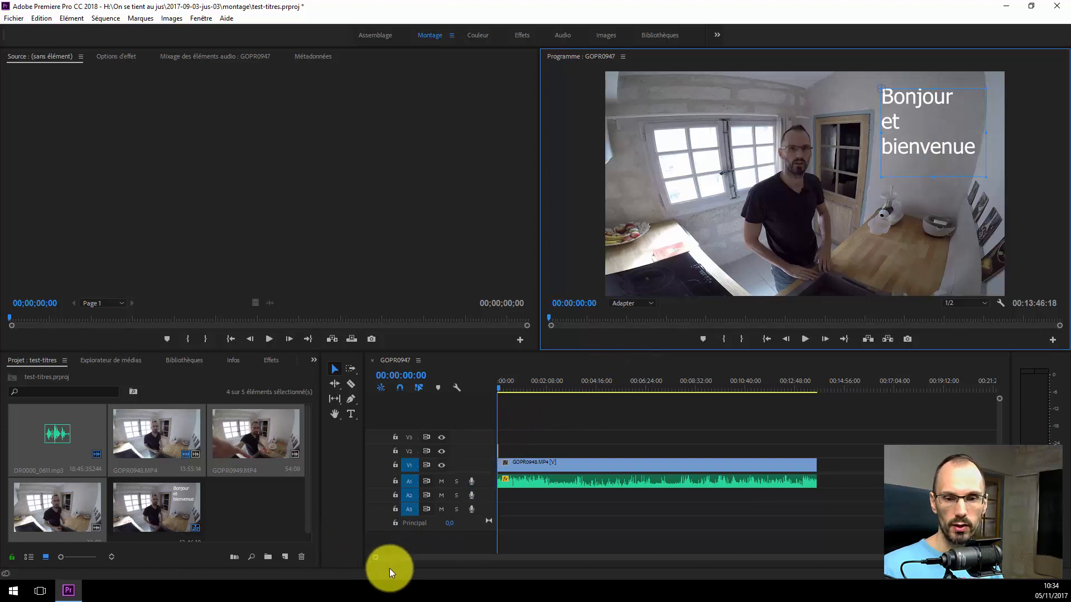
- Extend the title clip on V2 to end at about 00:00:48 and scrub the playhead to 00:00:16:06
{"action": "left_click_drag", "start_coordinate": [375, 558], "coordinate": [564, 529]}
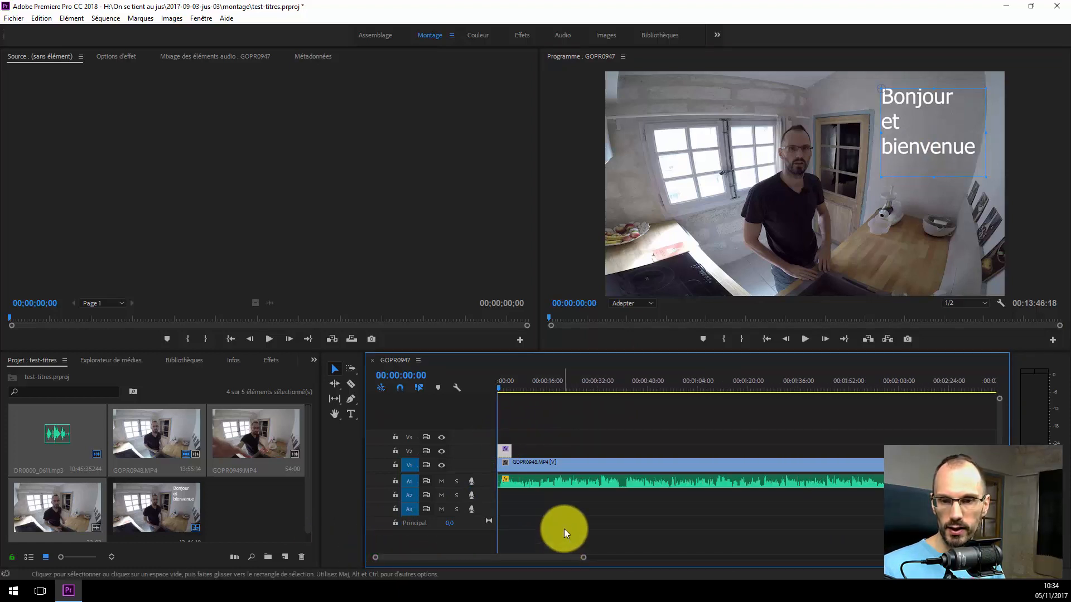
{"action": "left_click_drag", "start_coordinate": [507, 450], "coordinate": [650, 446]}
{"action": "left_click_drag", "start_coordinate": [512, 388], "coordinate": [549, 389]}
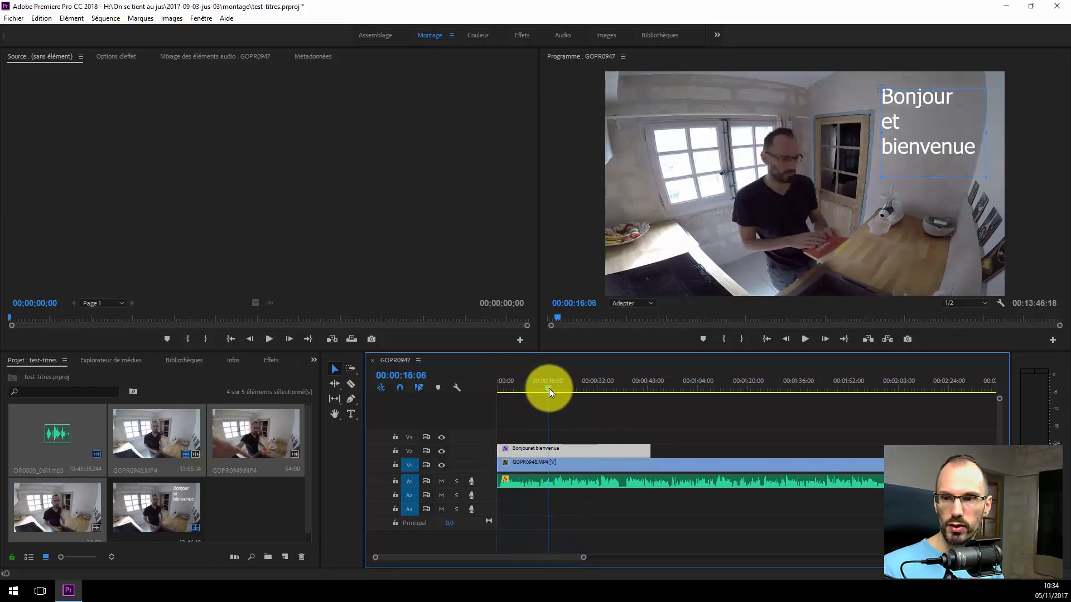
- Mute audio track A1 and shorten the title clip on V2 to about 37 seconds
{"action": "left_click", "coordinate": [441, 481]}
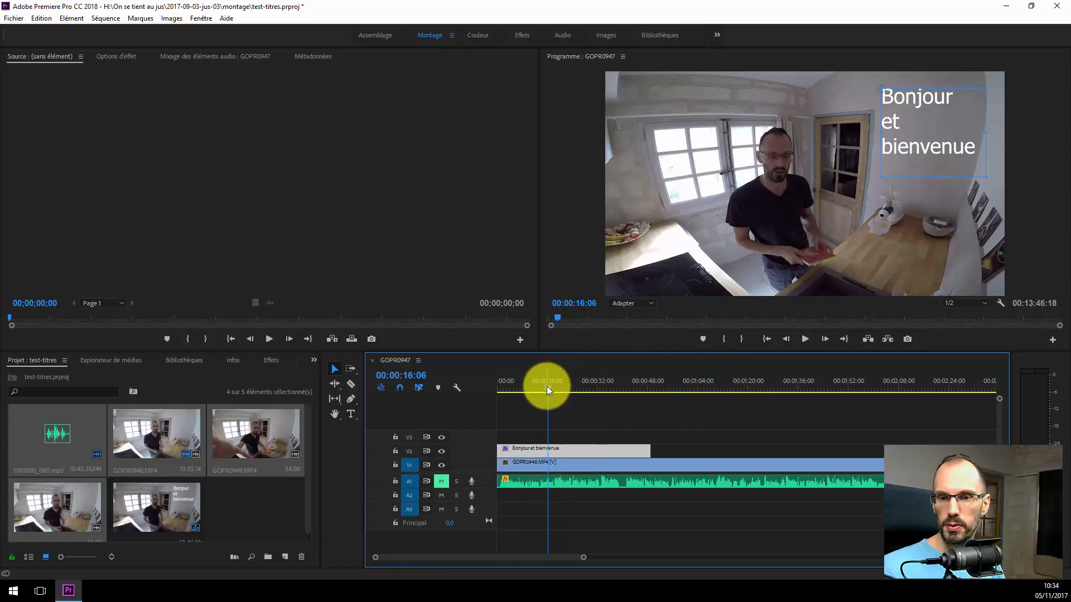
{"action": "mouse_move", "coordinate": [549, 387]}
{"action": "left_mouse_down"}
{"action": "mouse_move", "coordinate": [564, 391]}
{"action": "mouse_move", "coordinate": [551, 393]}
{"action": "left_mouse_up"}
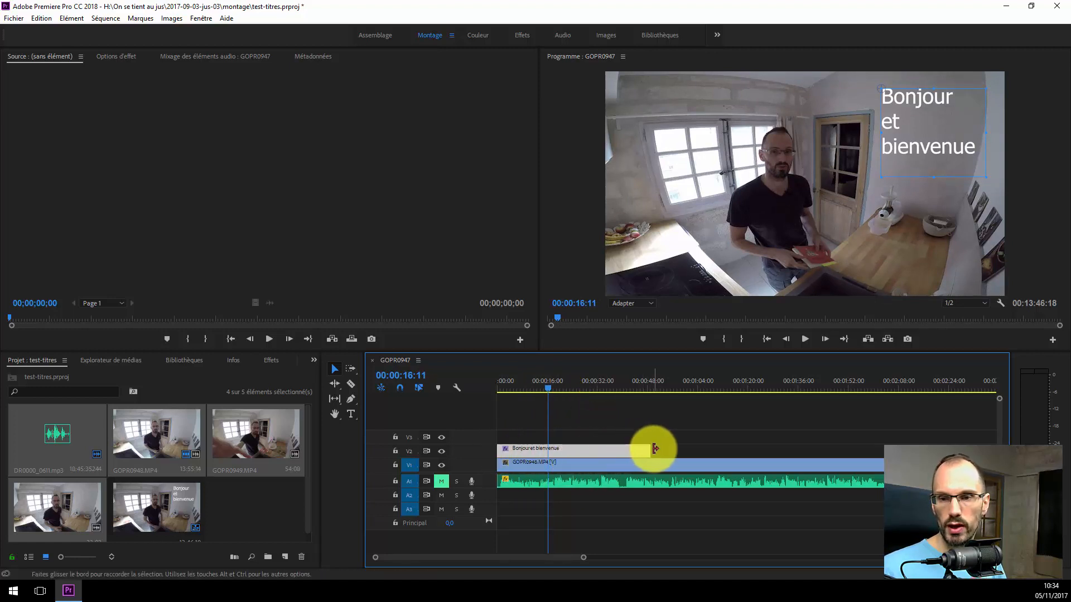
{"action": "left_click_drag", "start_coordinate": [648, 450], "coordinate": [613, 449]}
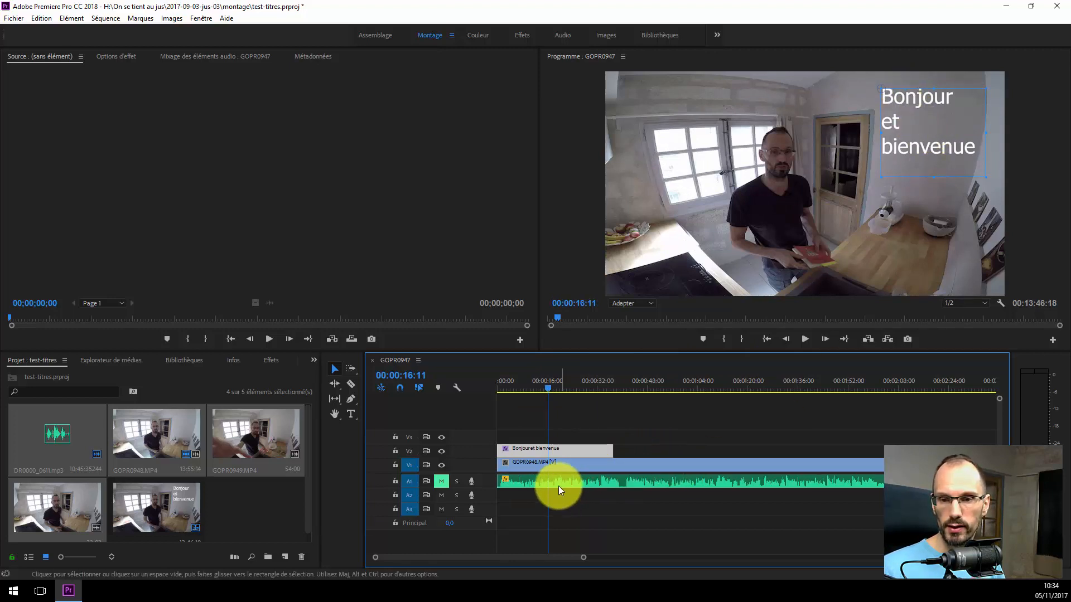
- Display the title clip's effect options and widen their keyframe timeline area
{"action": "double_click", "coordinate": [584, 448]}
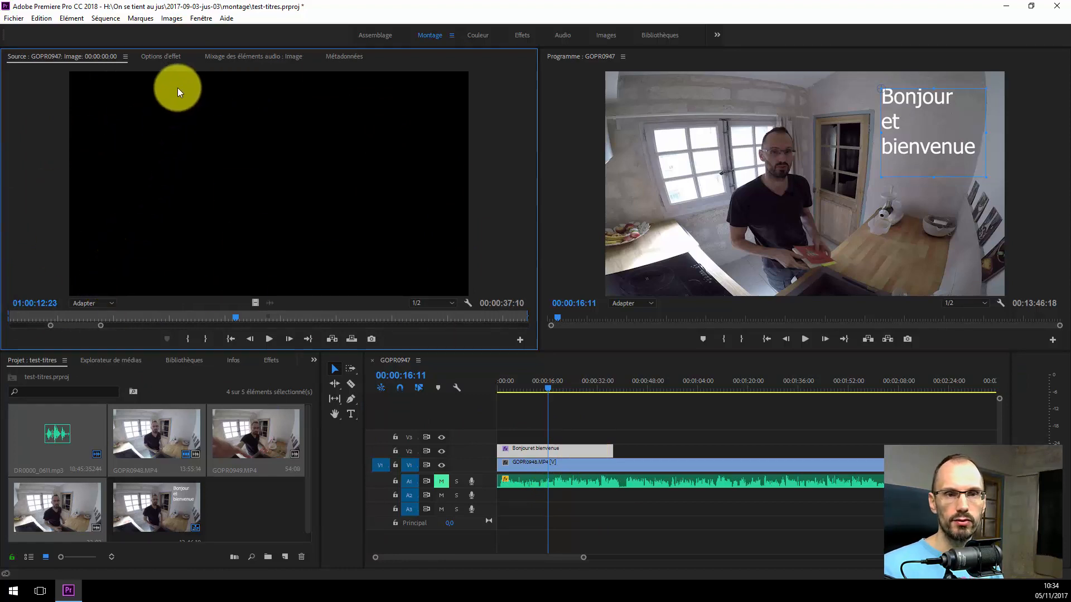
{"action": "left_click", "coordinate": [163, 56]}
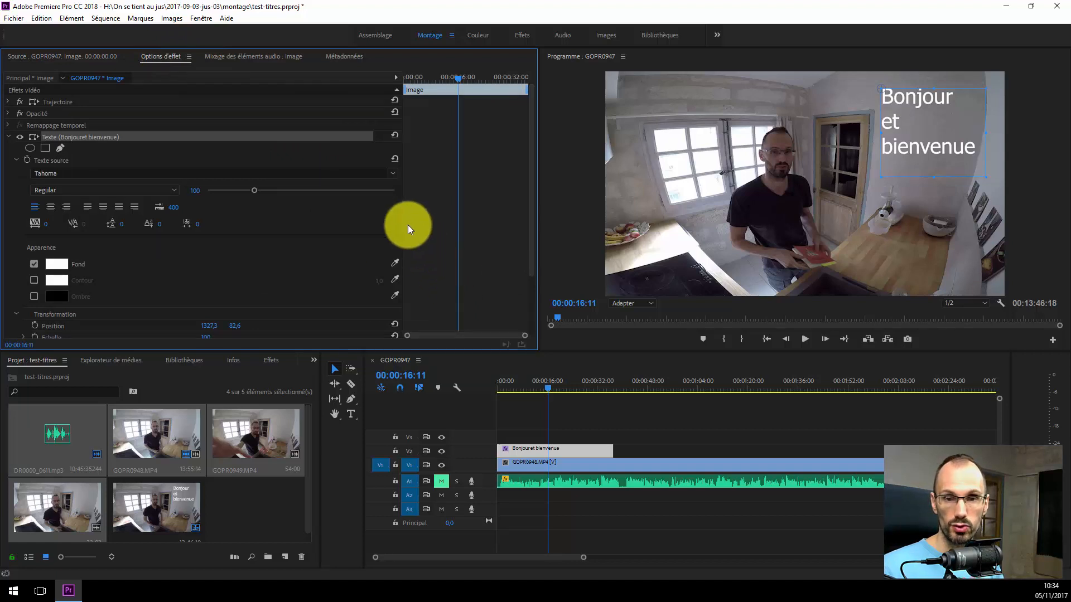
{"action": "left_click_drag", "start_coordinate": [402, 223], "coordinate": [232, 222]}
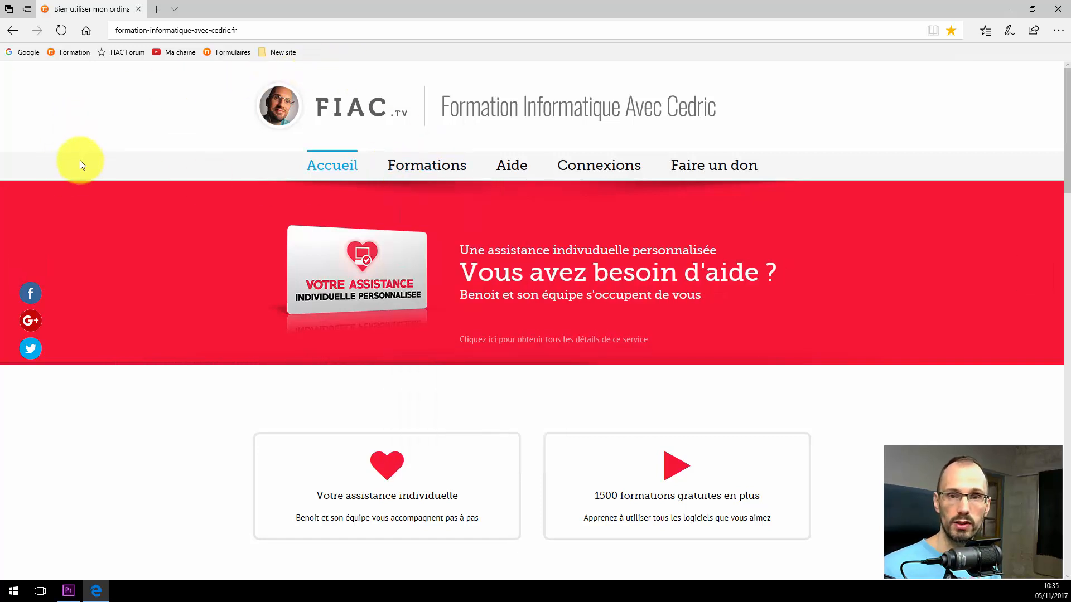
- Browse the "Mon premier montage vidéo" course page on the FIAC.tv site from end to end, and return to Premiere Pro
{"action": "mouse_move", "coordinate": [440, 156]}
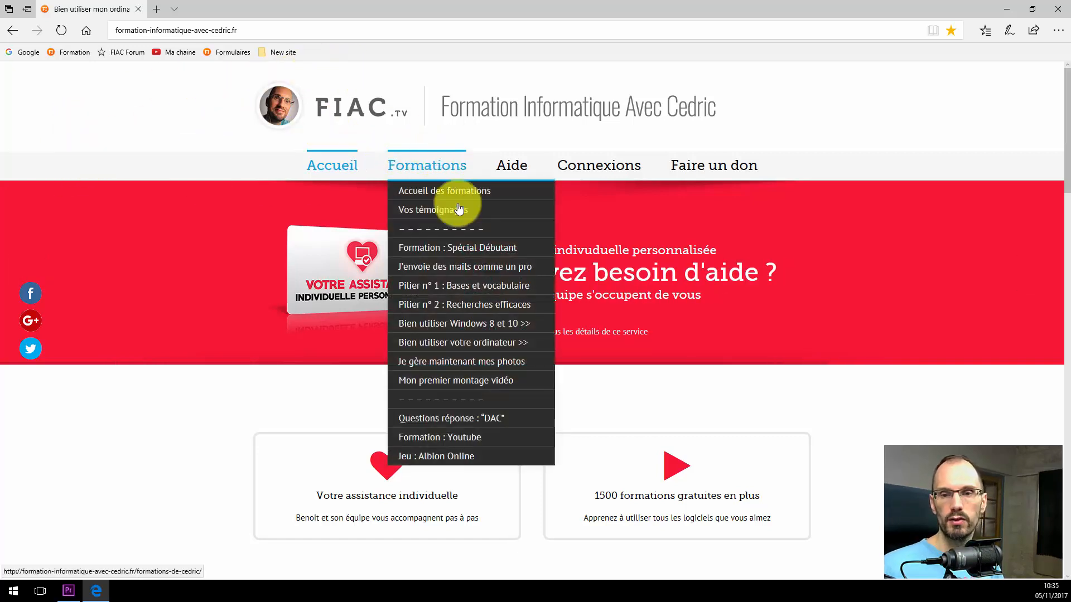
{"action": "left_click", "coordinate": [460, 385]}
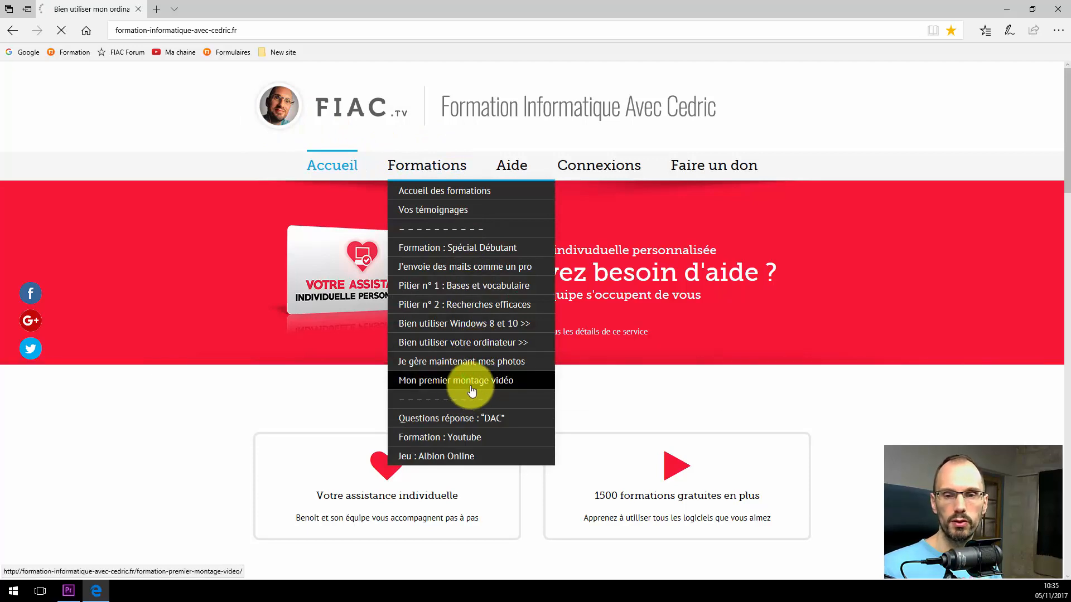
{"action": "scroll", "coordinate": [270, 279], "scroll_direction": "down", "scroll_amount": 5}
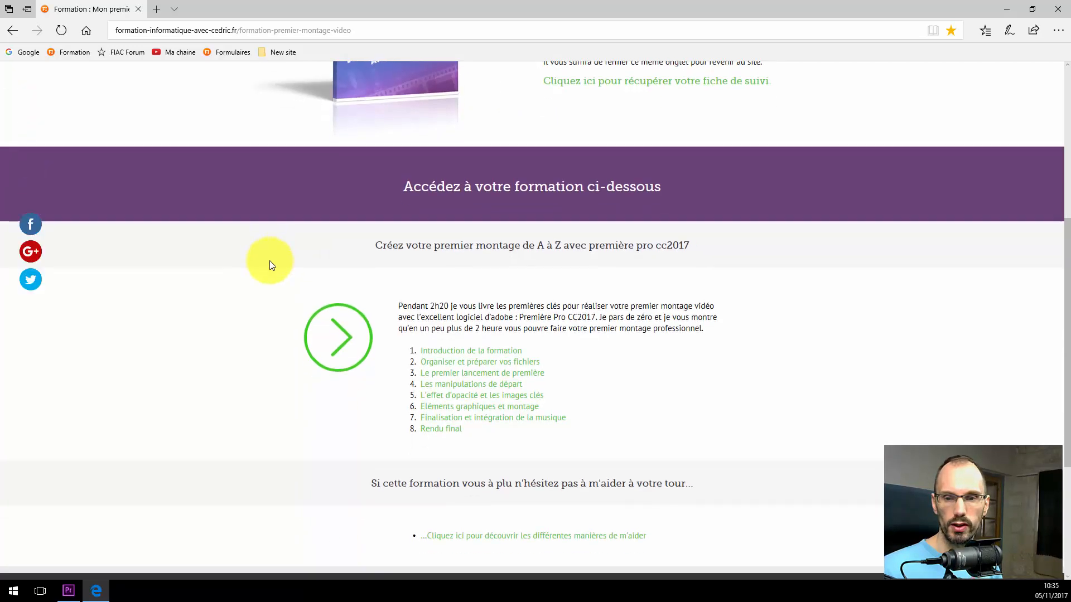
{"action": "scroll", "coordinate": [268, 260], "scroll_direction": "down", "scroll_amount": 4}
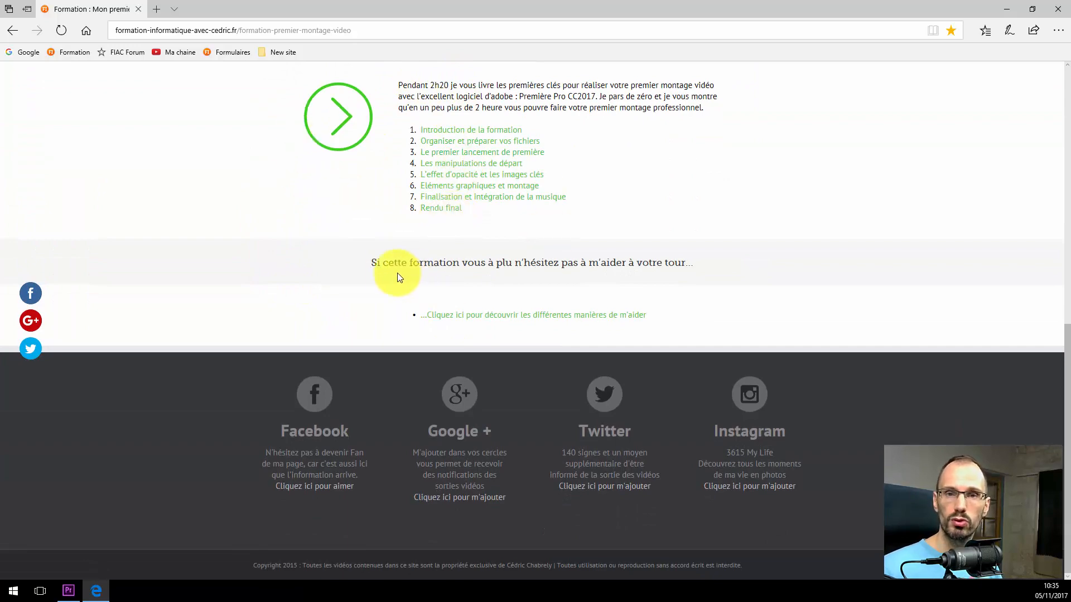
{"action": "scroll", "coordinate": [229, 306], "scroll_direction": "up", "scroll_amount": 8}
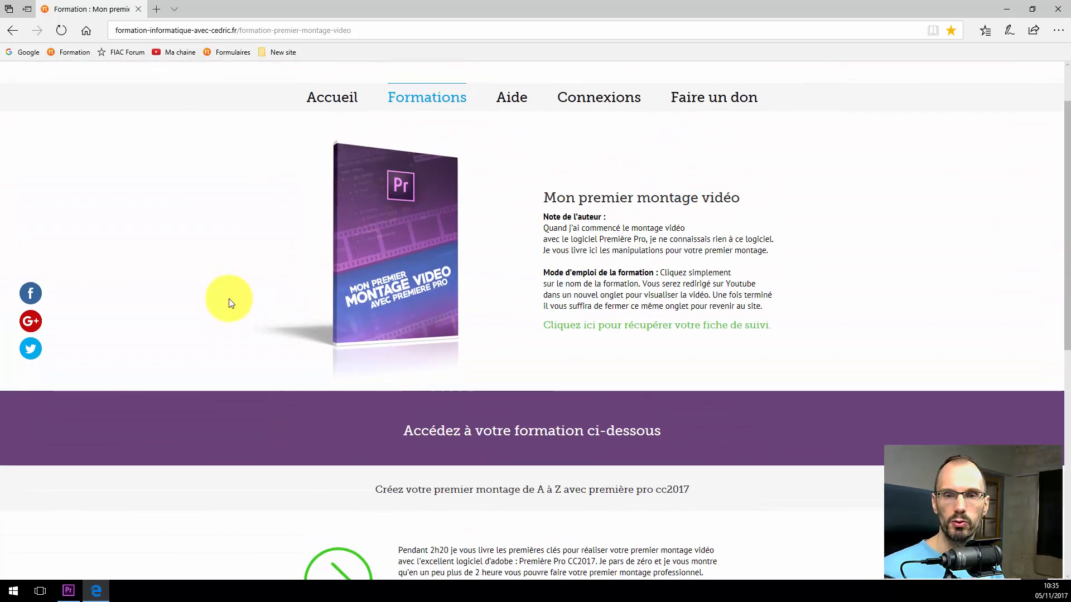
{"action": "scroll", "coordinate": [228, 299], "scroll_direction": "up", "scroll_amount": 1}
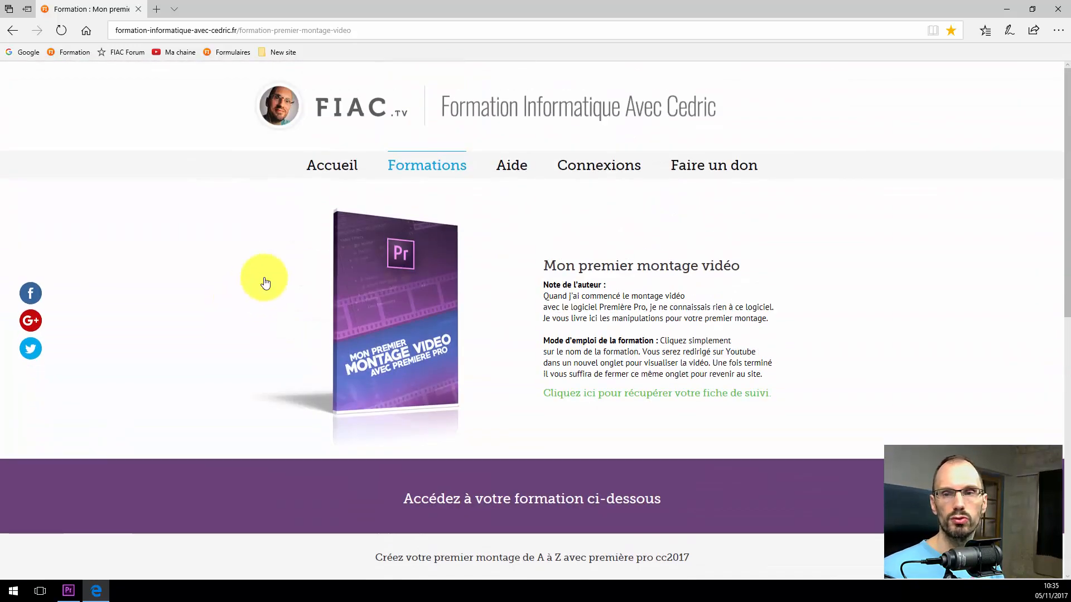
{"action": "left_click", "coordinate": [1006, 9]}
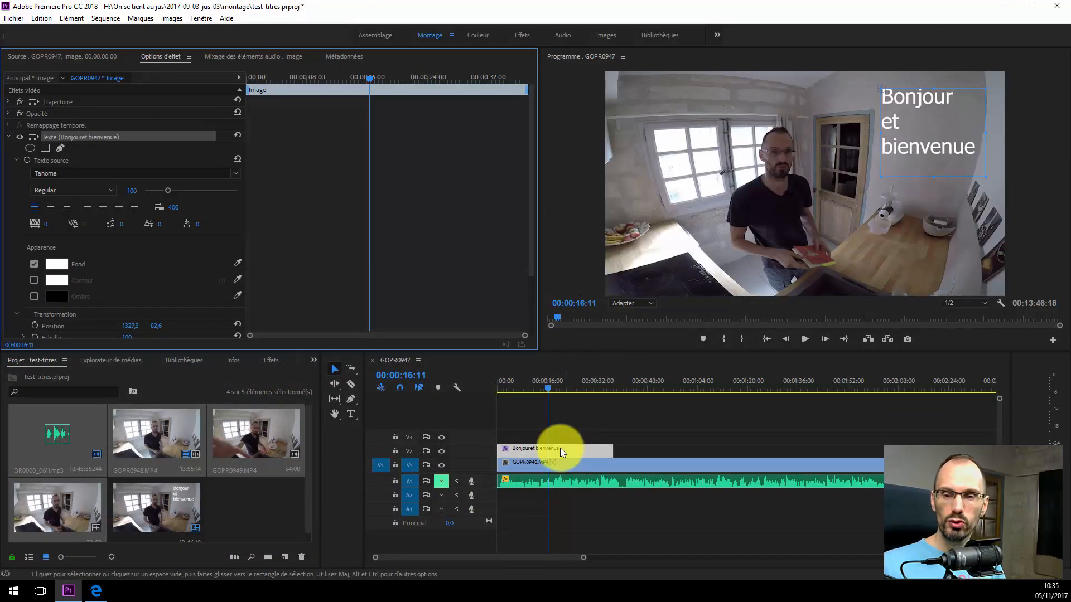
{"action": "left_click", "coordinate": [585, 436]}
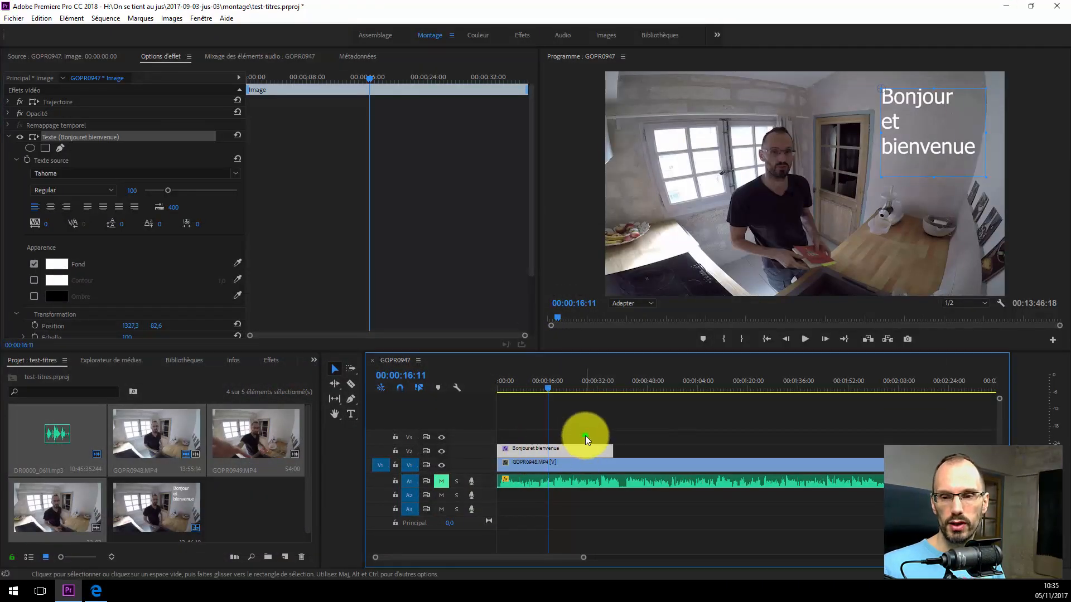
- Extend the title clip on V2 to end at about 39 seconds
{"action": "left_click", "coordinate": [542, 449]}
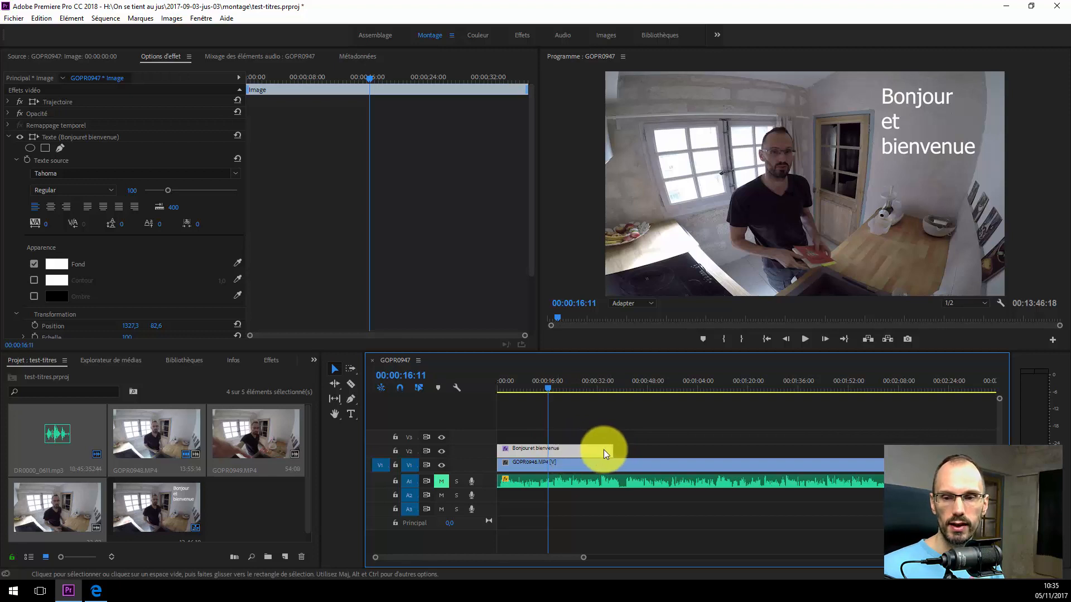
{"action": "mouse_move", "coordinate": [612, 449]}
{"action": "left_mouse_down"}
{"action": "mouse_move", "coordinate": [676, 450]}
{"action": "mouse_move", "coordinate": [619, 452]}
{"action": "left_mouse_up"}
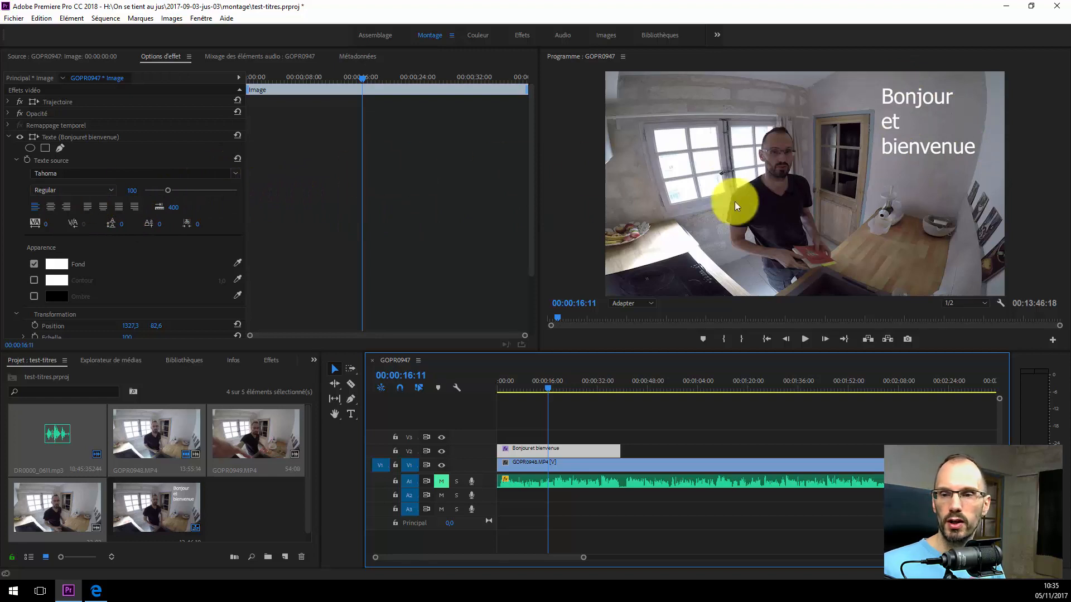
- Centre the title text's paragraph alignment and enlarge its font size to 109
{"action": "left_click", "coordinate": [51, 208]}
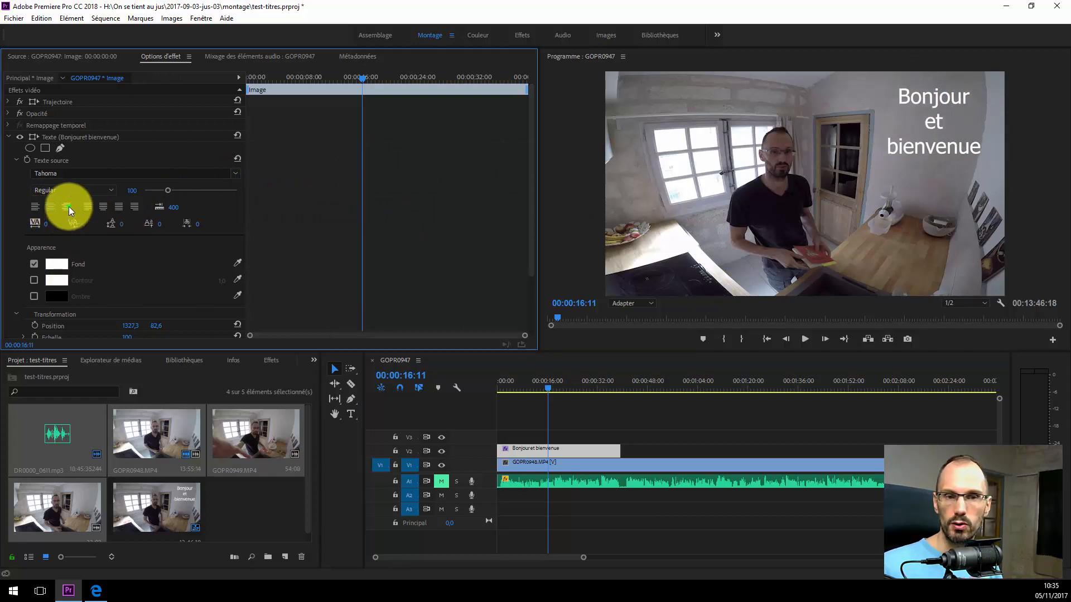
{"action": "left_click", "coordinate": [69, 206]}
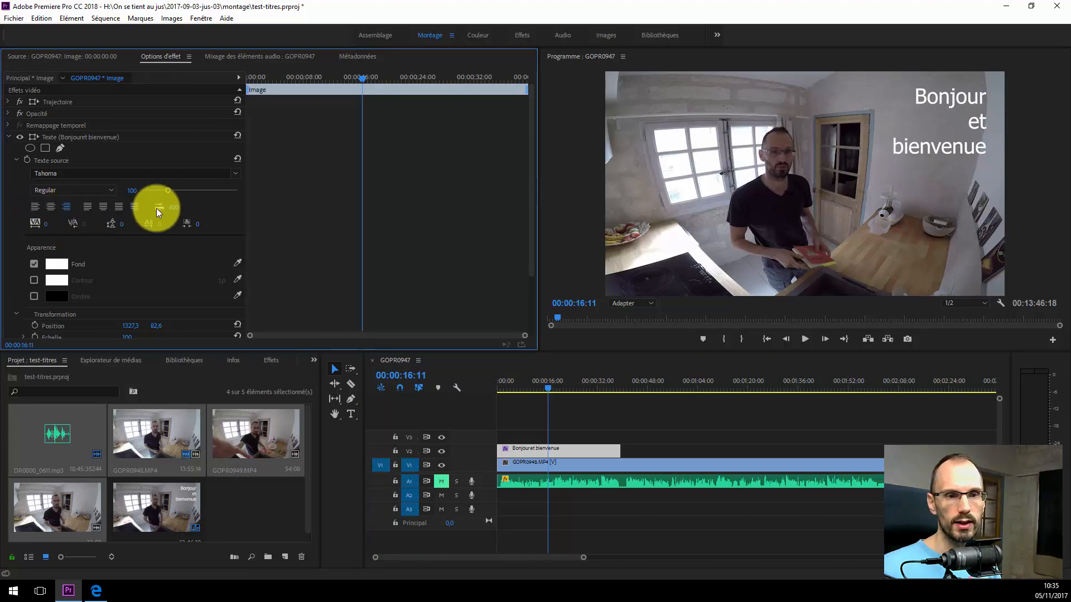
{"action": "left_click", "coordinate": [53, 206]}
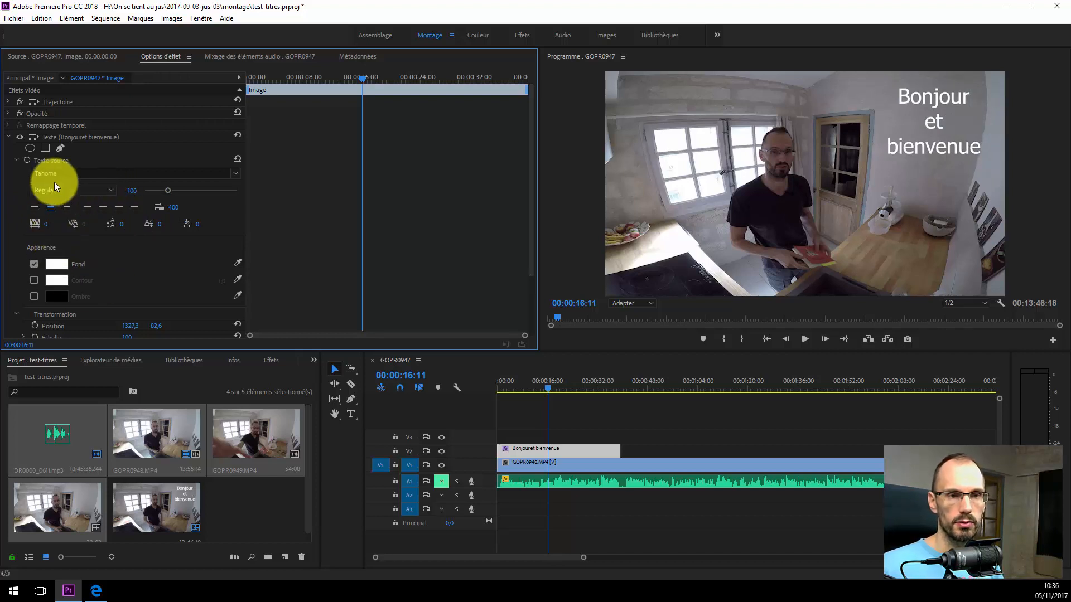
{"action": "left_click_drag", "start_coordinate": [168, 192], "coordinate": [168, 190]}
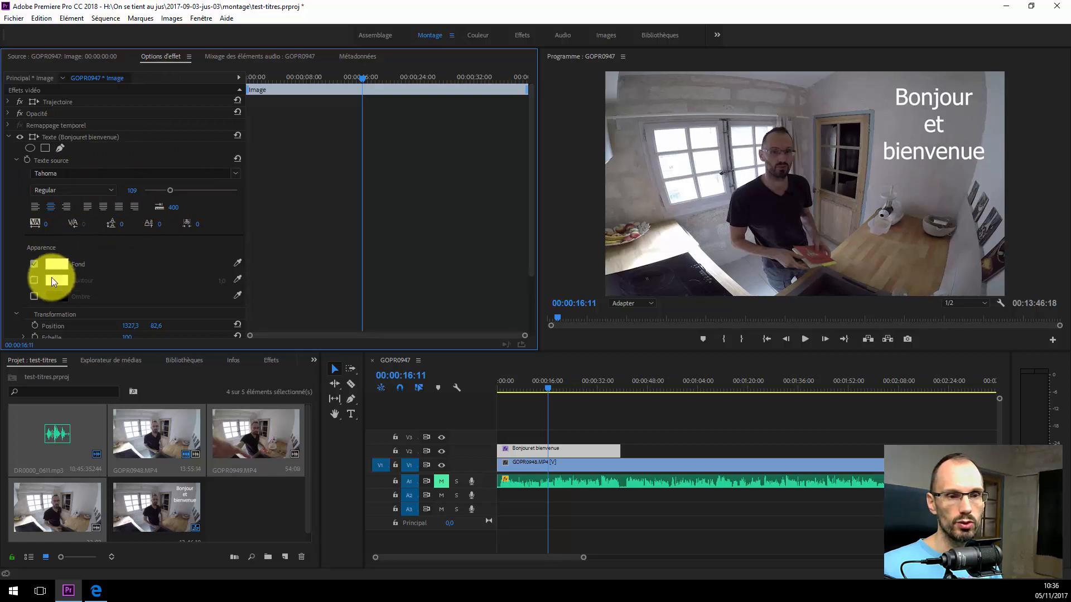
- Set the title text's fill colour to black (000000)
{"action": "left_click", "coordinate": [61, 263]}
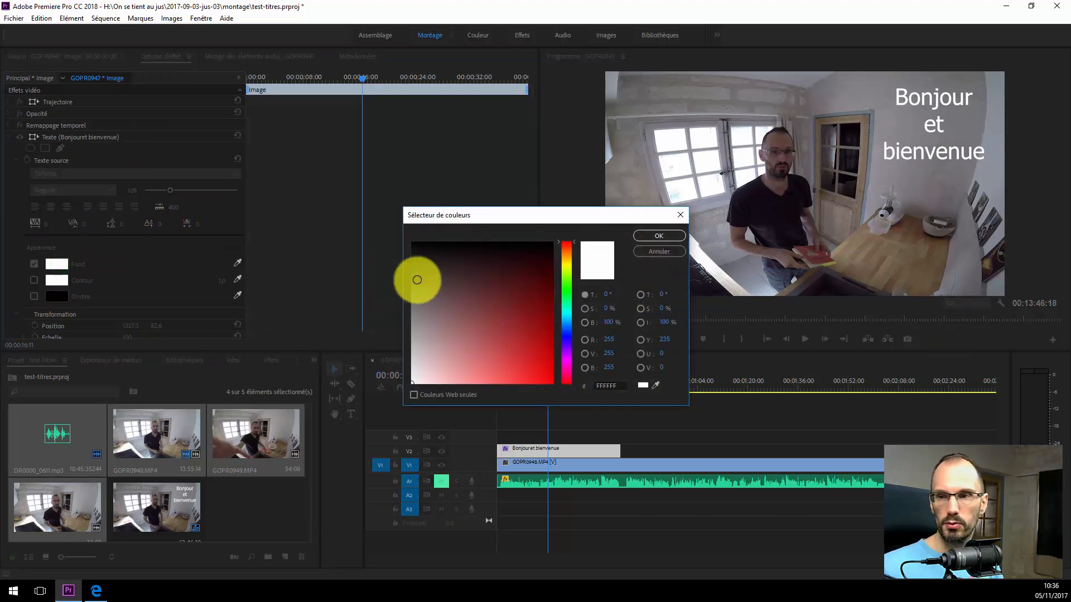
{"action": "left_click_drag", "start_coordinate": [447, 267], "coordinate": [391, 222]}
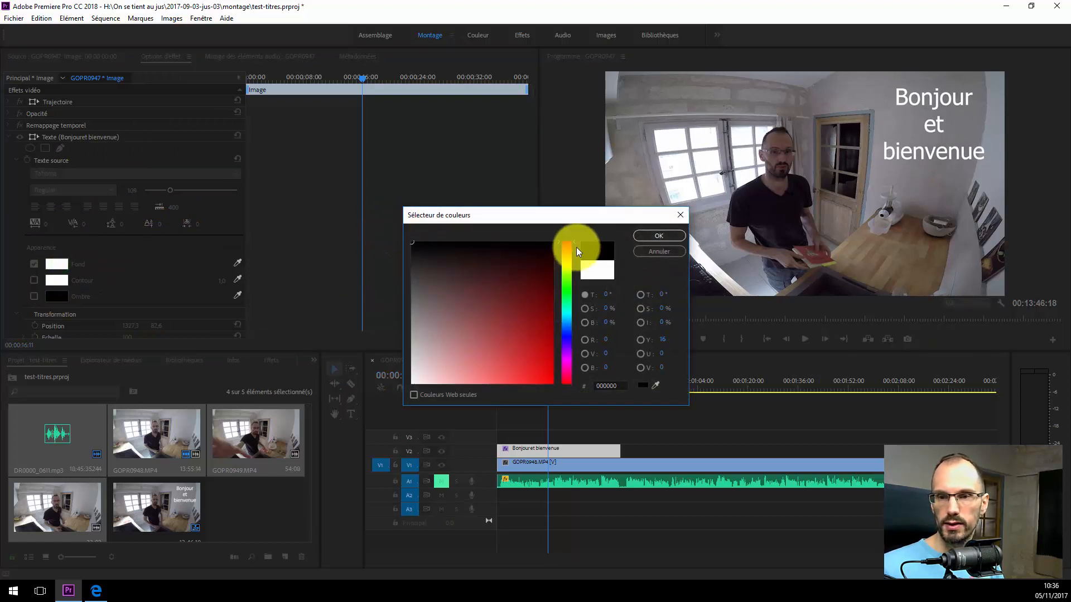
{"action": "left_click", "coordinate": [668, 233]}
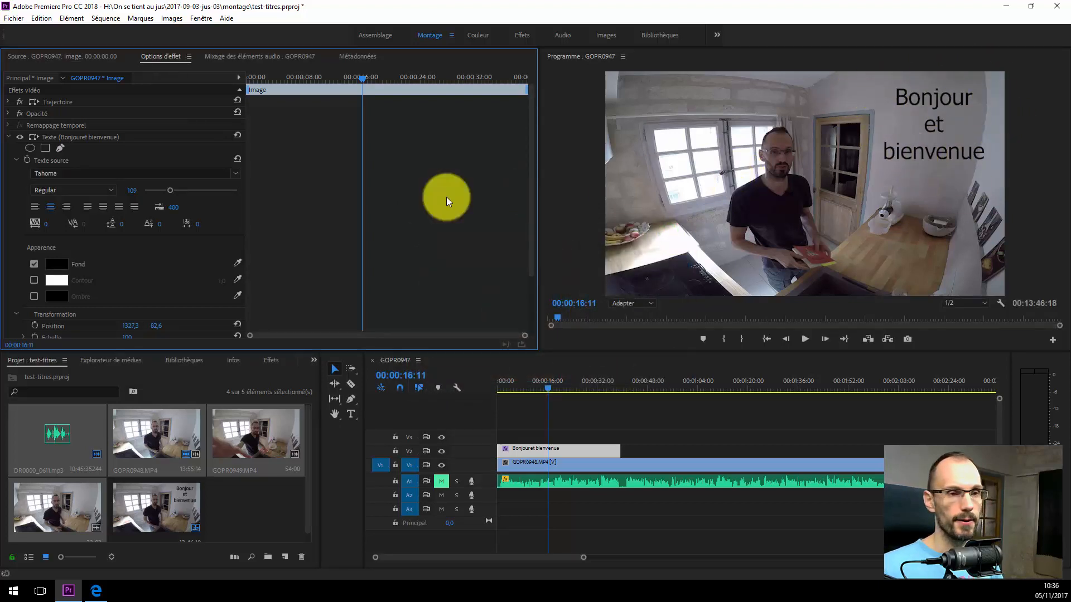
- Set the title's font to Museo 700 and its fill colour to white (FFFFFF)
{"action": "left_click", "coordinate": [187, 172]}
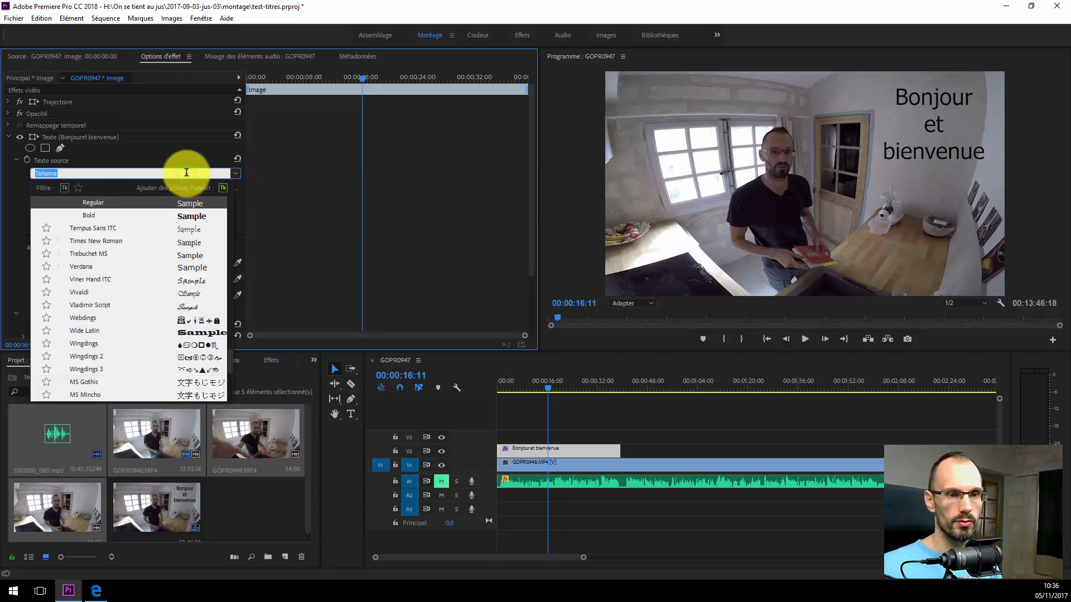
{"action": "type", "text": "mu"}
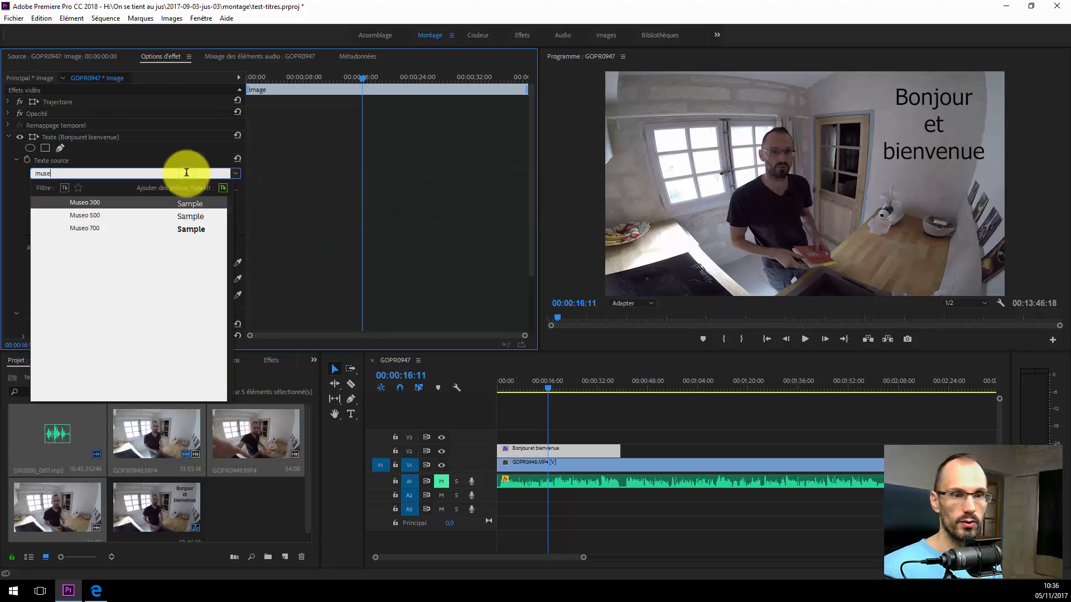
{"action": "type", "text": "se"}
{"action": "left_click", "coordinate": [88, 227]}
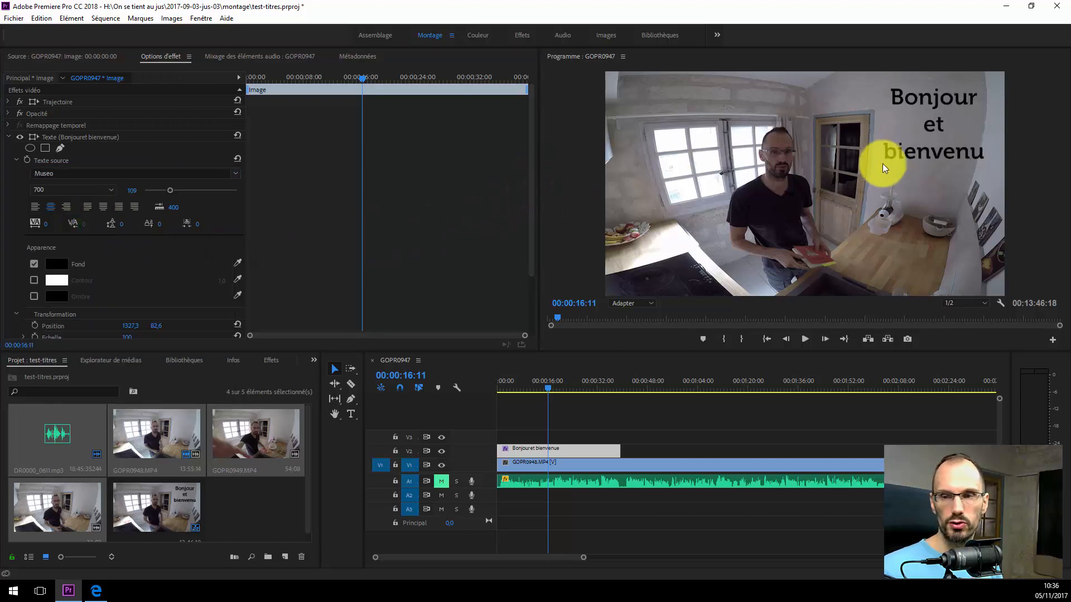
{"action": "left_click", "coordinate": [54, 267]}
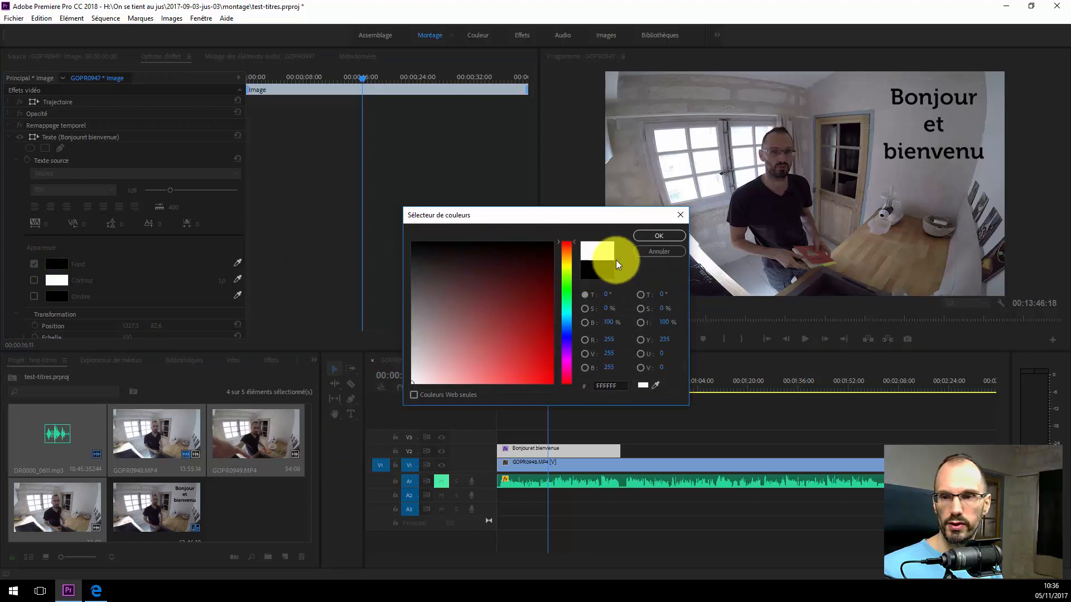
{"action": "left_click", "coordinate": [651, 238]}
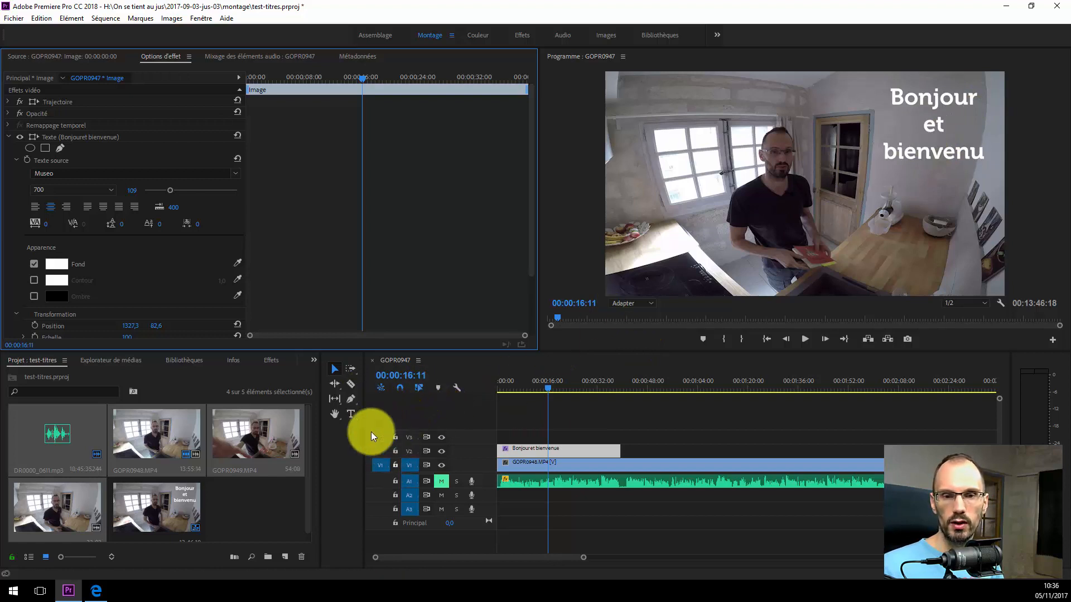
- Widen the title's text box until the whole word "bienvenue" fits, and reduce the box's height from its lower edge
{"action": "left_click", "coordinate": [933, 129]}
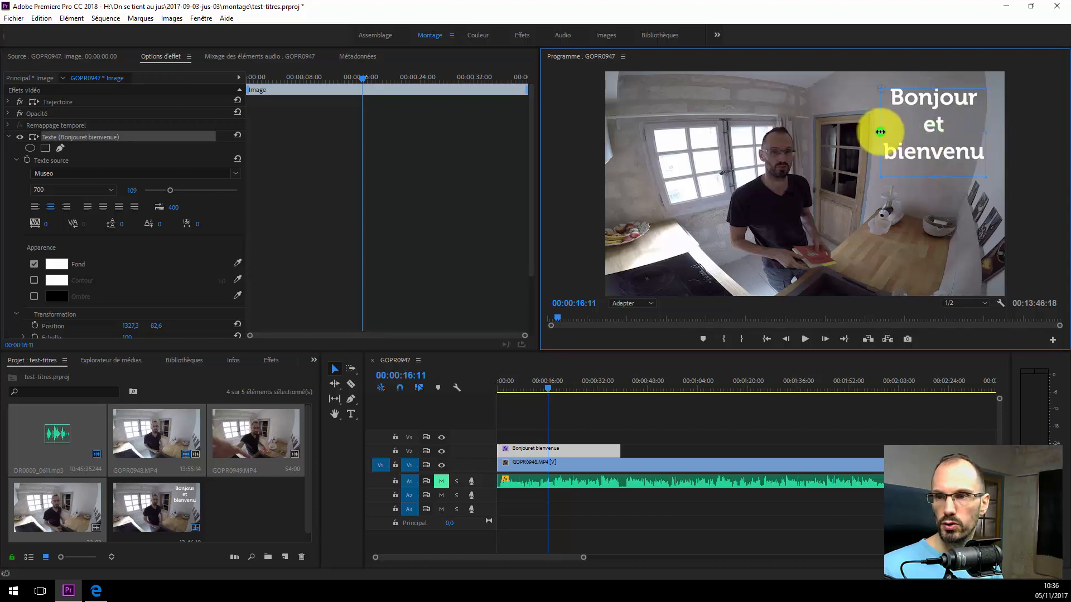
{"action": "type", "text": "e"}
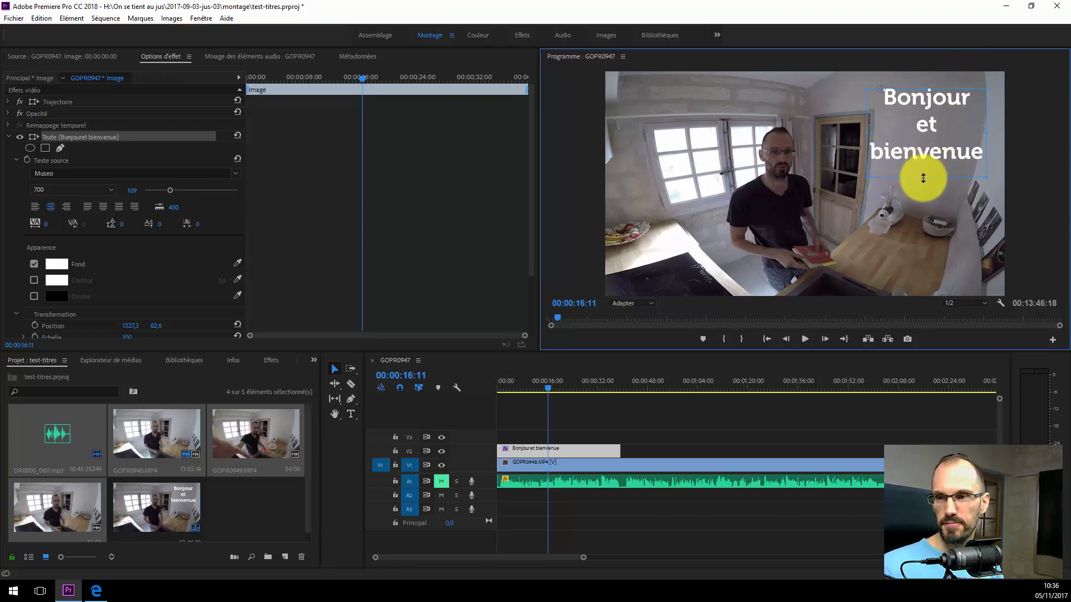
{"action": "left_click_drag", "start_coordinate": [923, 177], "coordinate": [921, 166]}
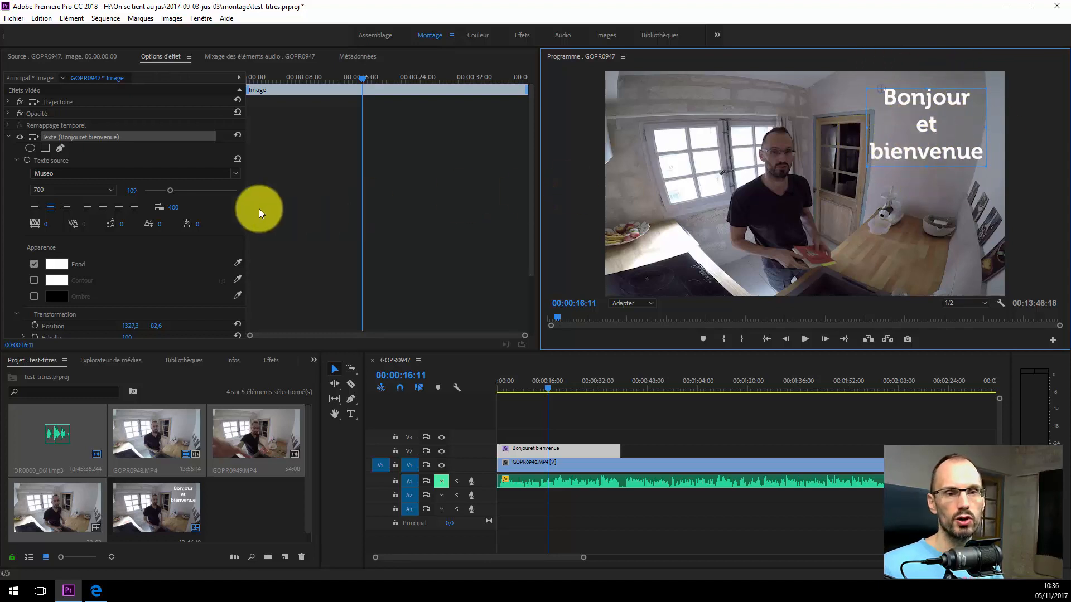
- Reduce the title's font size to 70 and move the title down to about position 1321.3, 261.5
{"action": "left_click_drag", "start_coordinate": [170, 191], "coordinate": [160, 189]}
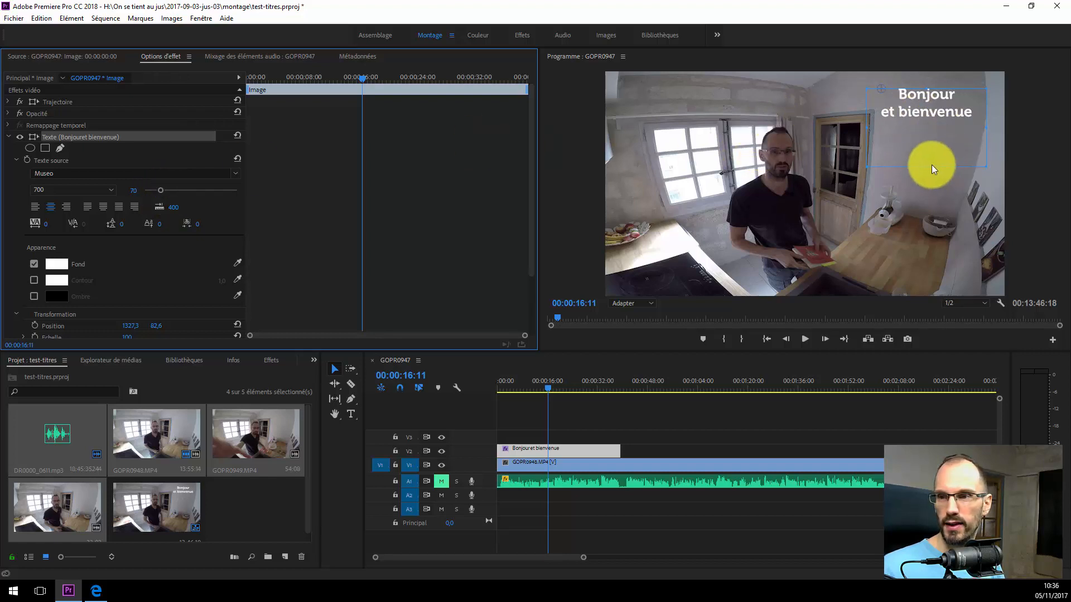
{"action": "left_click_drag", "start_coordinate": [913, 101], "coordinate": [913, 138]}
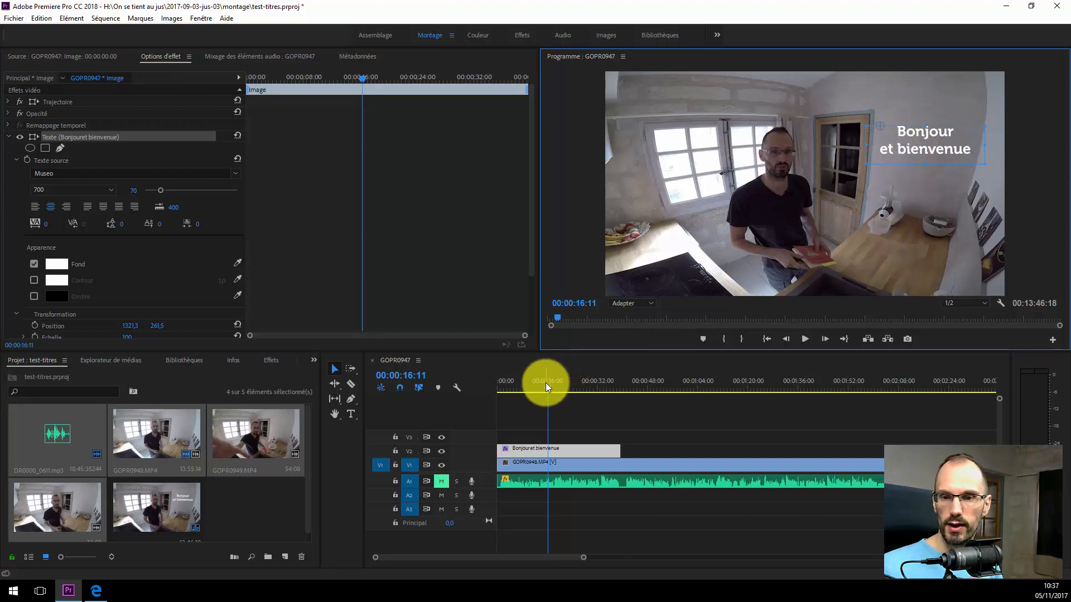
- Move the playhead to 00:00:34:10 and enable the title text's shadow (Ombre)
{"action": "left_click_drag", "start_coordinate": [546, 387], "coordinate": [603, 391]}
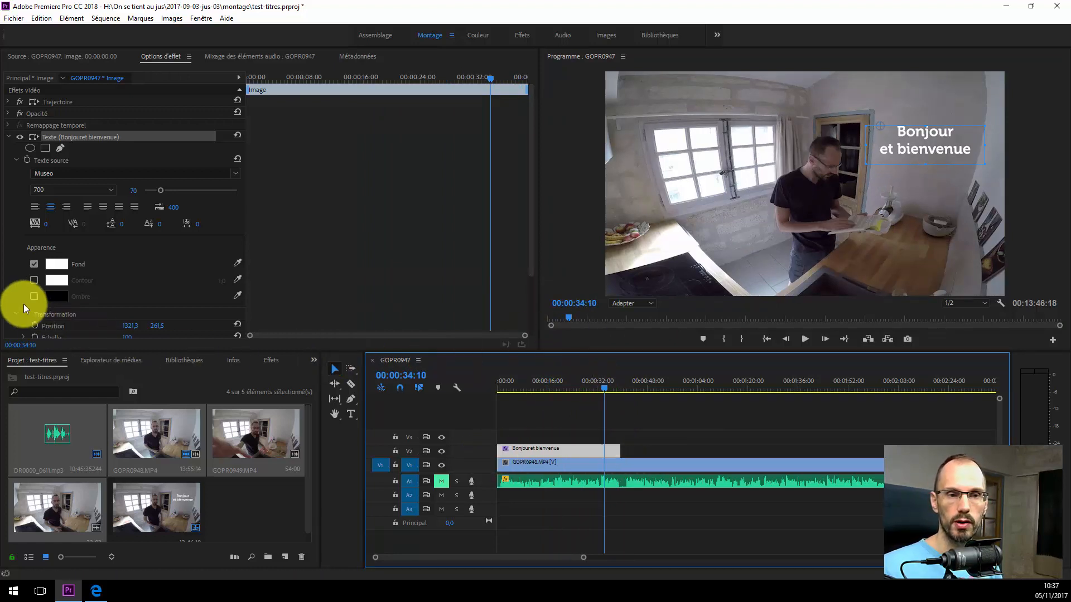
{"action": "left_click", "coordinate": [36, 296]}
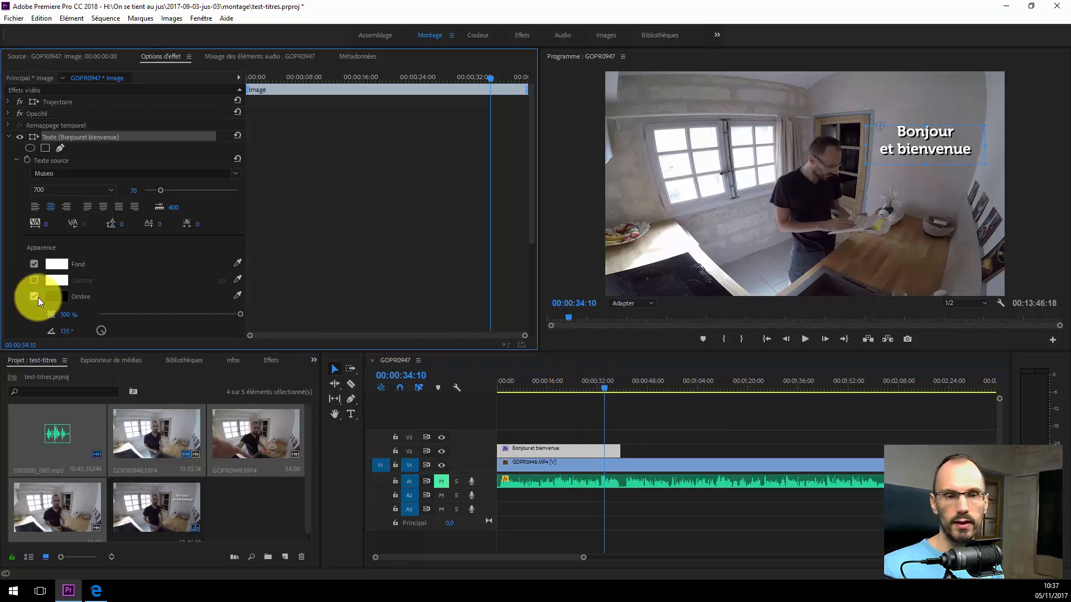
{"action": "scroll", "coordinate": [80, 296], "scroll_direction": "down", "scroll_amount": 2}
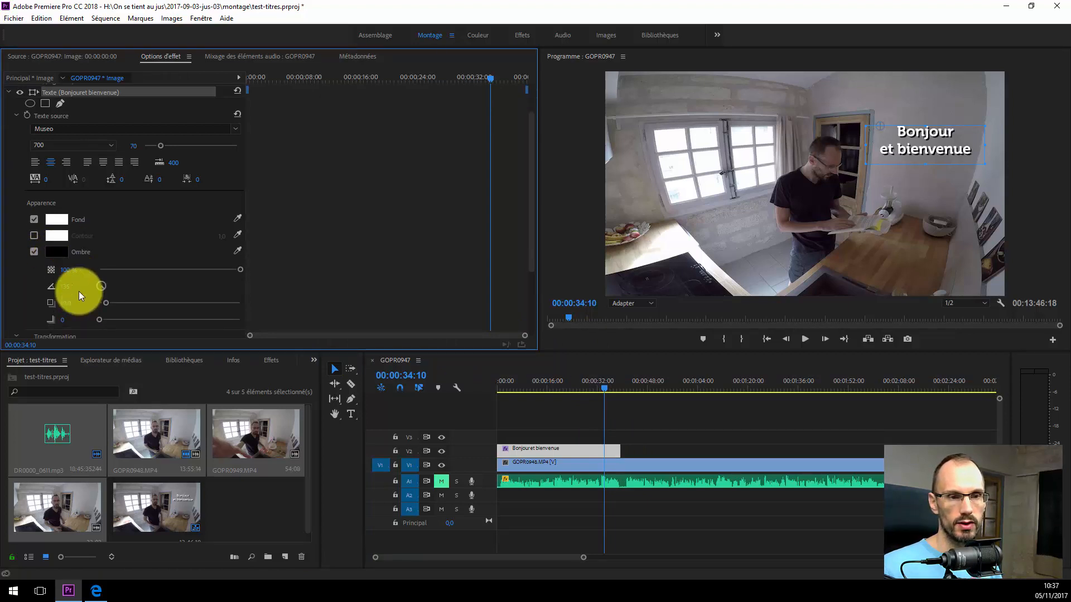
{"action": "scroll", "coordinate": [78, 295], "scroll_direction": "down", "scroll_amount": 1}
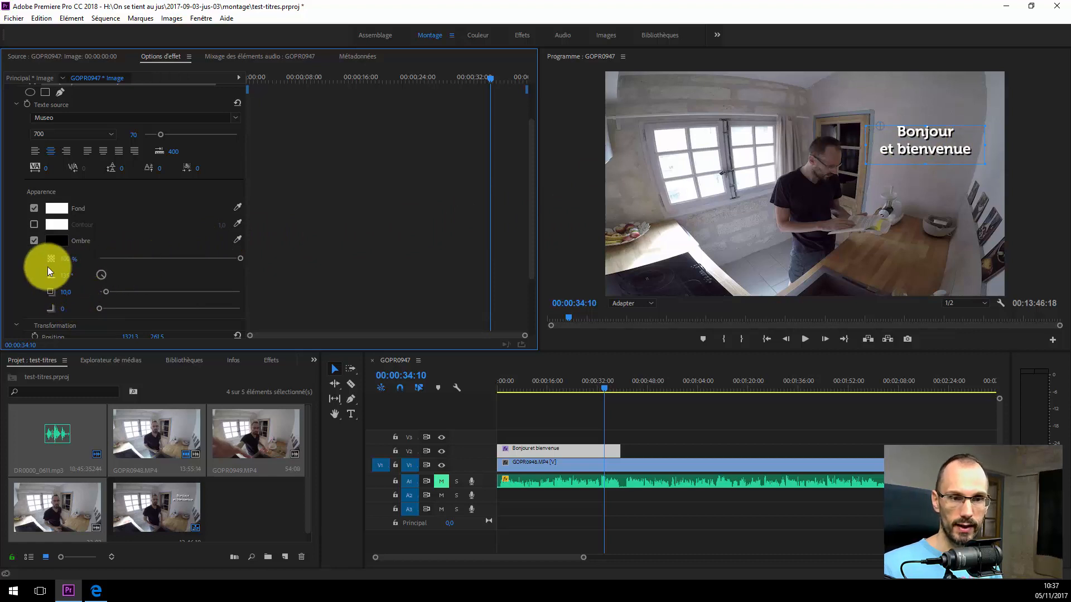
- Set the title shadow to 100 % opacity, 0 distance and 66 blur, and deselect the title to check it
{"action": "left_click_drag", "start_coordinate": [213, 257], "coordinate": [184, 259]}
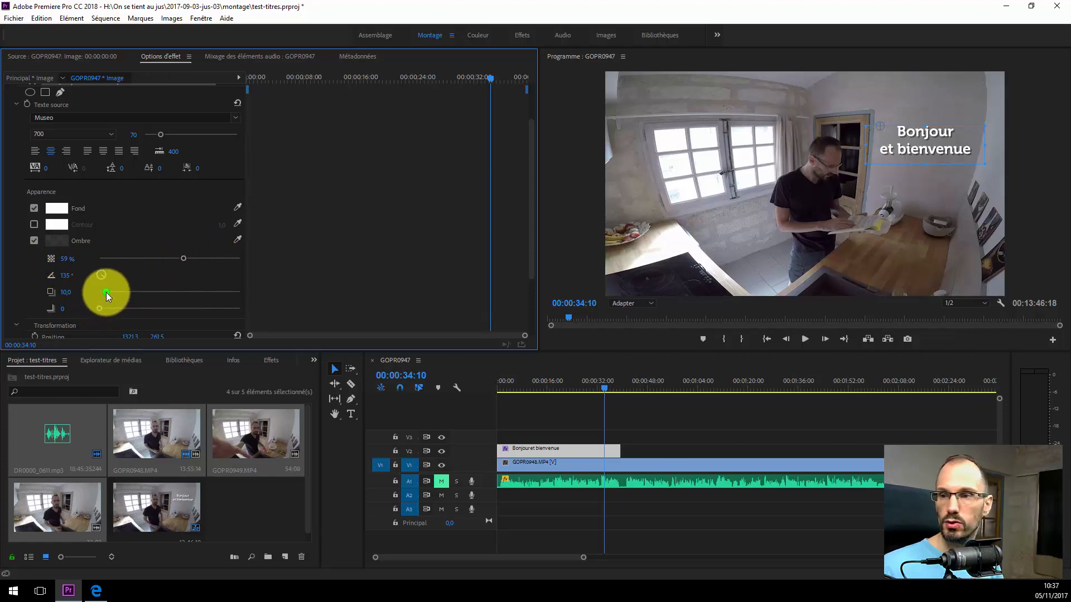
{"action": "left_click_drag", "start_coordinate": [106, 292], "coordinate": [81, 302]}
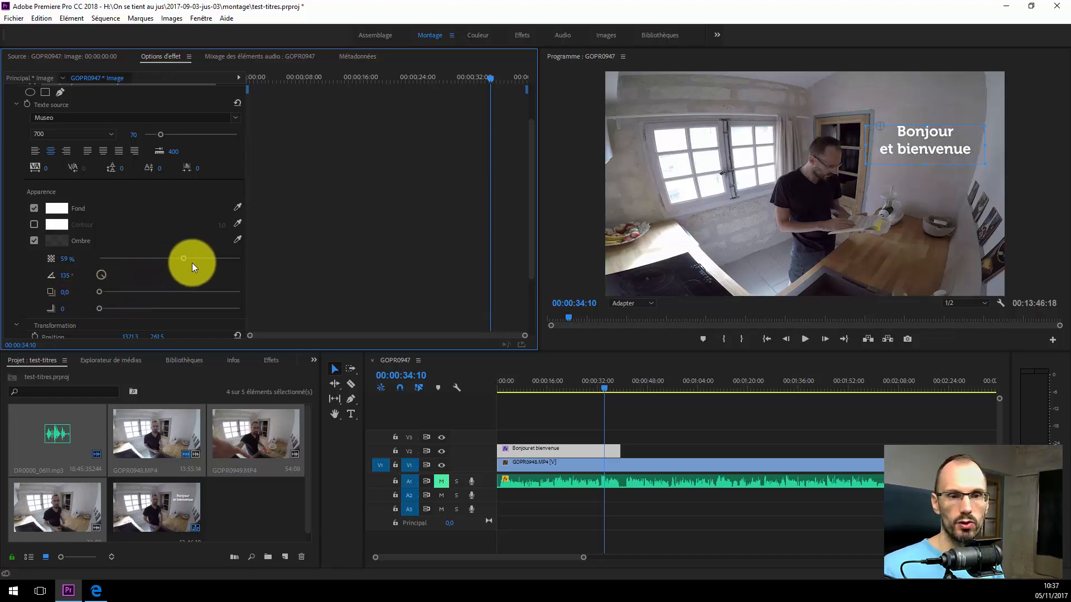
{"action": "left_click_drag", "start_coordinate": [184, 260], "coordinate": [257, 260]}
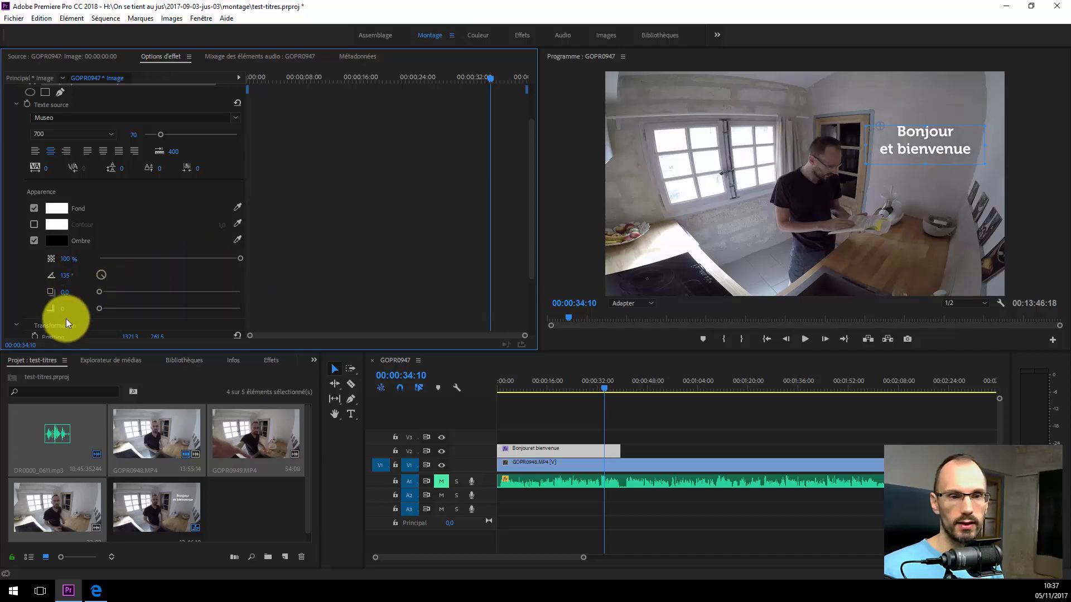
{"action": "left_click_drag", "start_coordinate": [99, 310], "coordinate": [155, 310]}
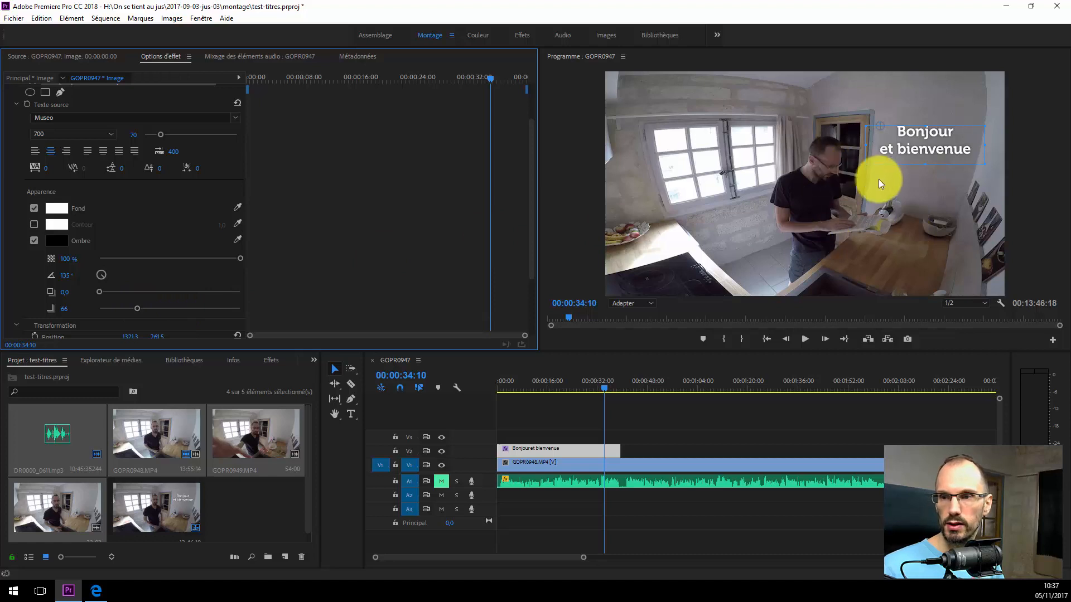
{"action": "left_click", "coordinate": [928, 175]}
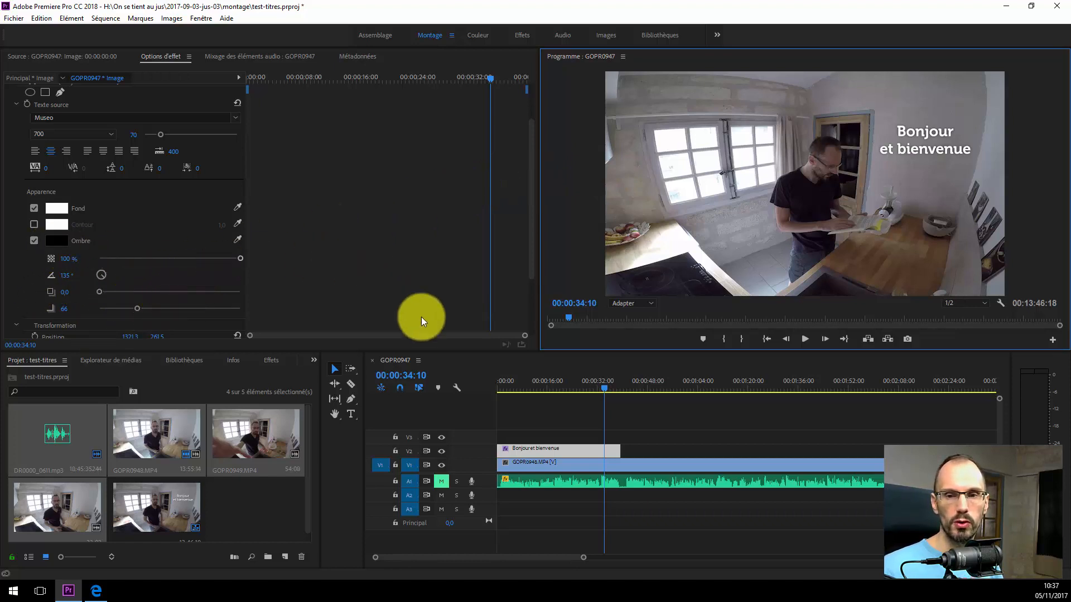
- Shorten the title clip on V2 to end at the playhead, 00:00:34:10
{"action": "scroll", "coordinate": [129, 197], "scroll_direction": "down", "scroll_amount": 4}
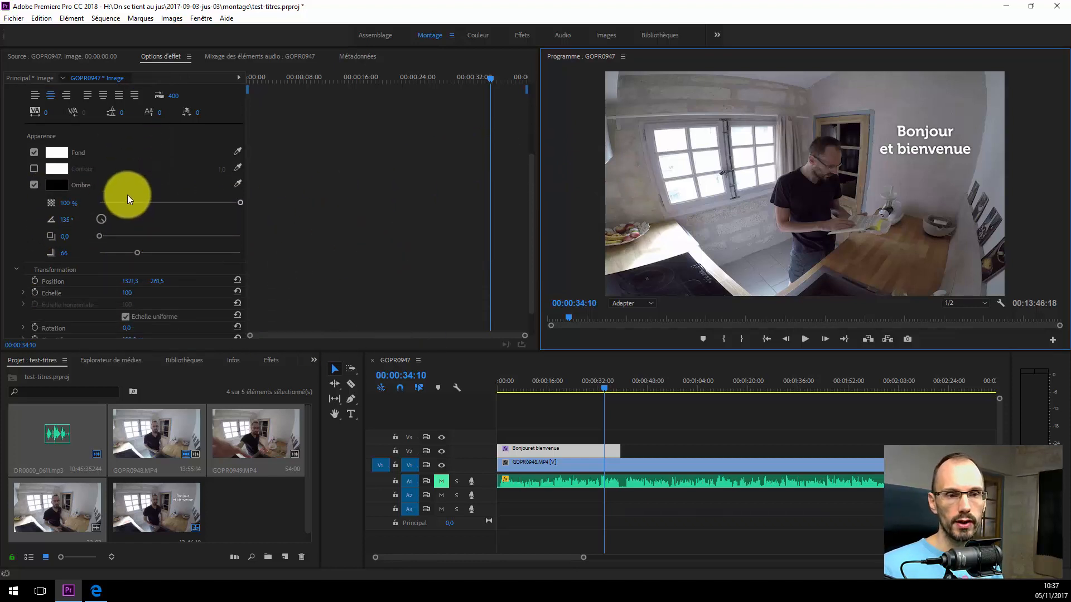
{"action": "scroll", "coordinate": [135, 196], "scroll_direction": "down", "scroll_amount": 1}
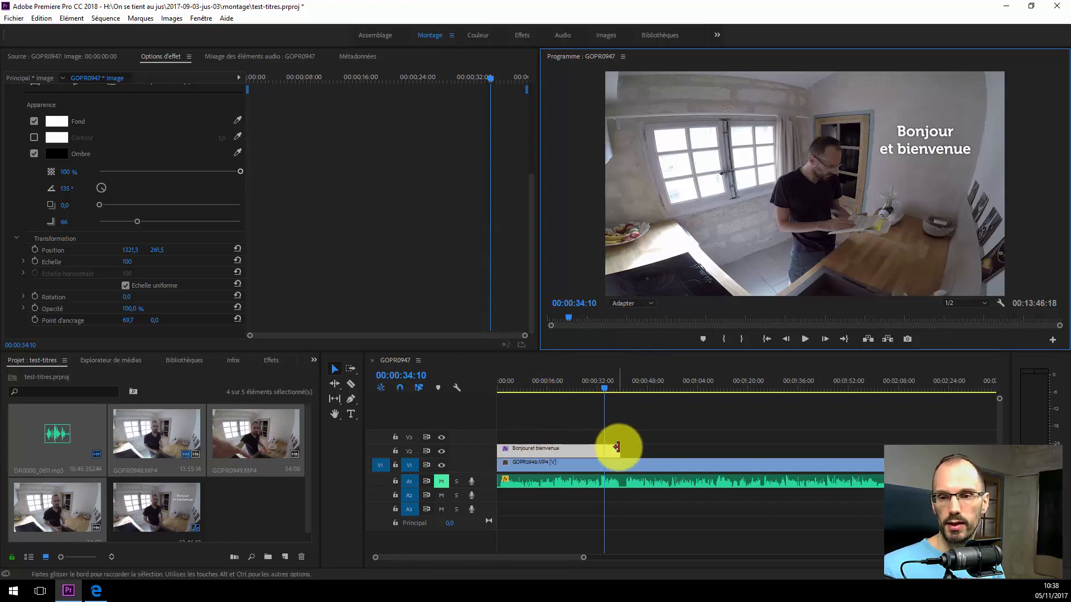
{"action": "left_click_drag", "start_coordinate": [617, 447], "coordinate": [604, 449]}
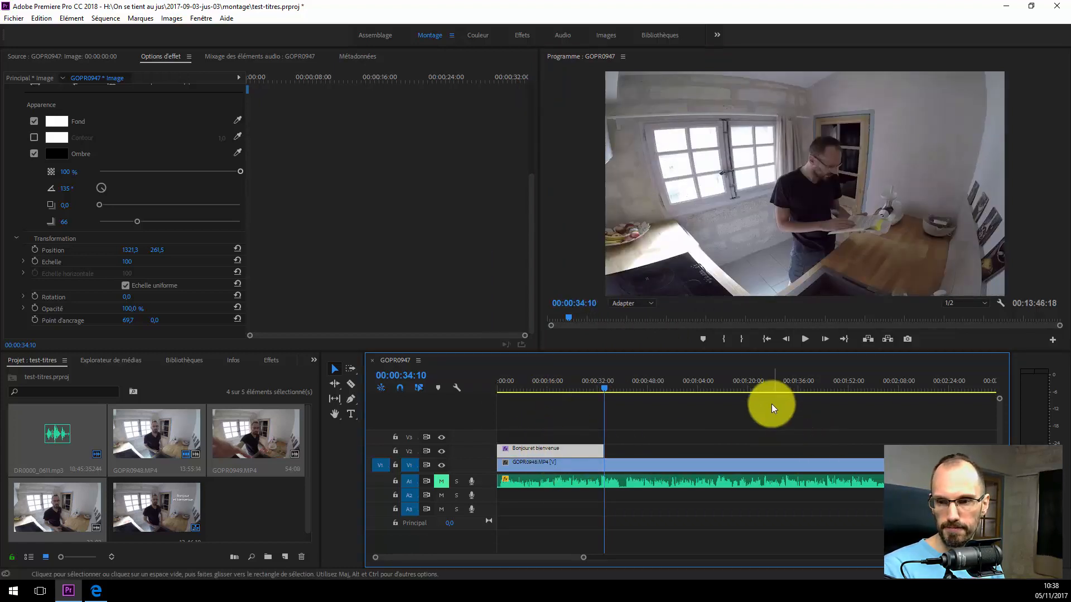
- Lock video track V1 and paste a copy of the title clip on V2 at 00:01:24:05
{"action": "left_click", "coordinate": [762, 387]}
{"action": "key", "text": "ctrl+v"}
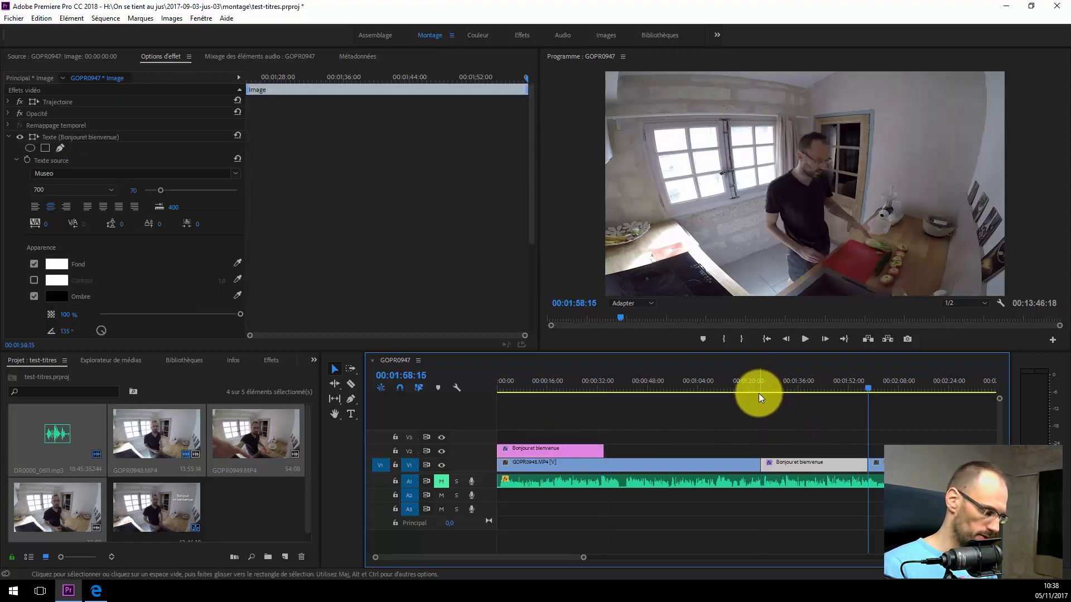
{"action": "key", "text": "ctrl+z"}
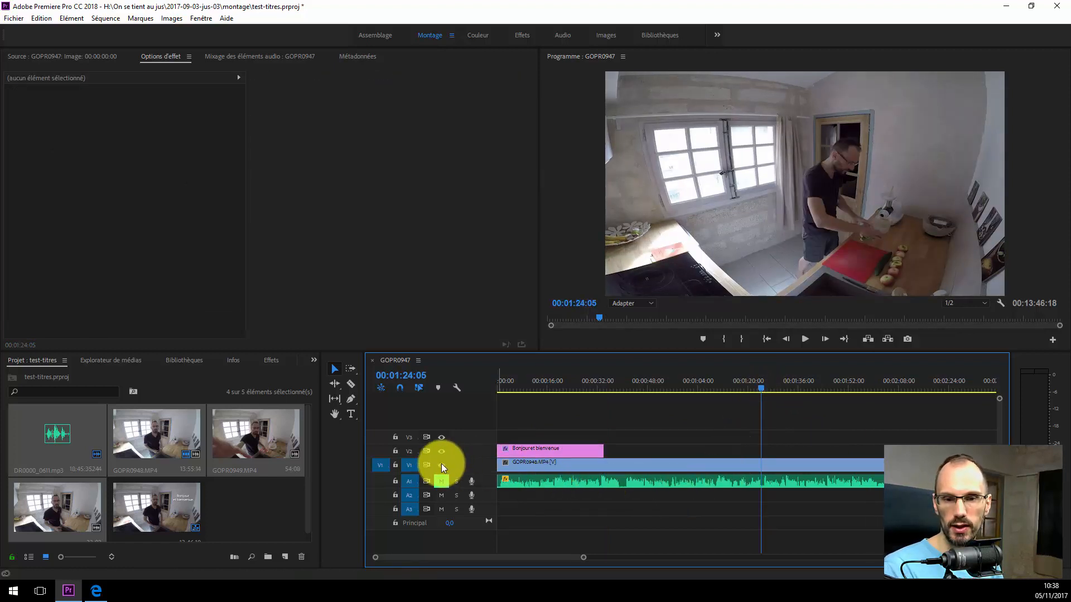
{"action": "left_click", "coordinate": [394, 464]}
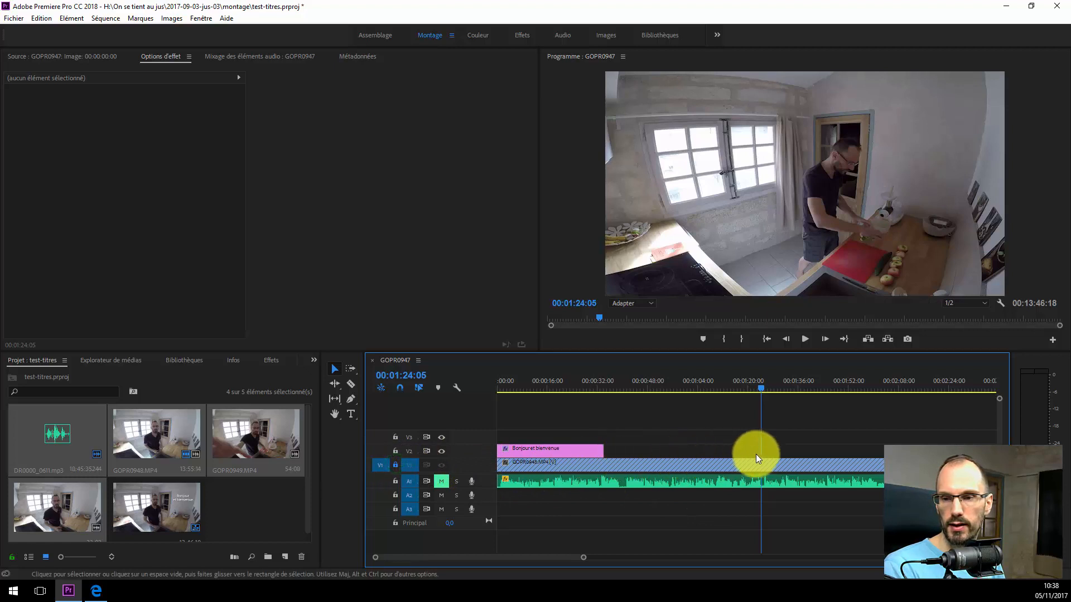
{"action": "key", "text": "ctrl+v"}
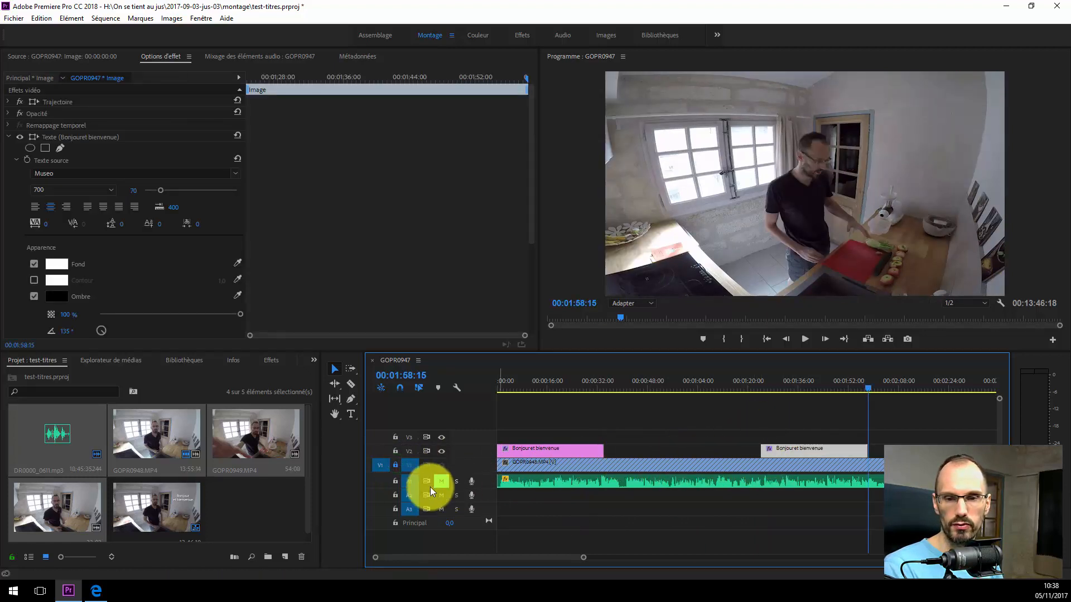
- Unlock video track V1 and change the second line of the copied title at 00:01:36:29 to "et merci"
{"action": "left_click", "coordinate": [394, 467]}
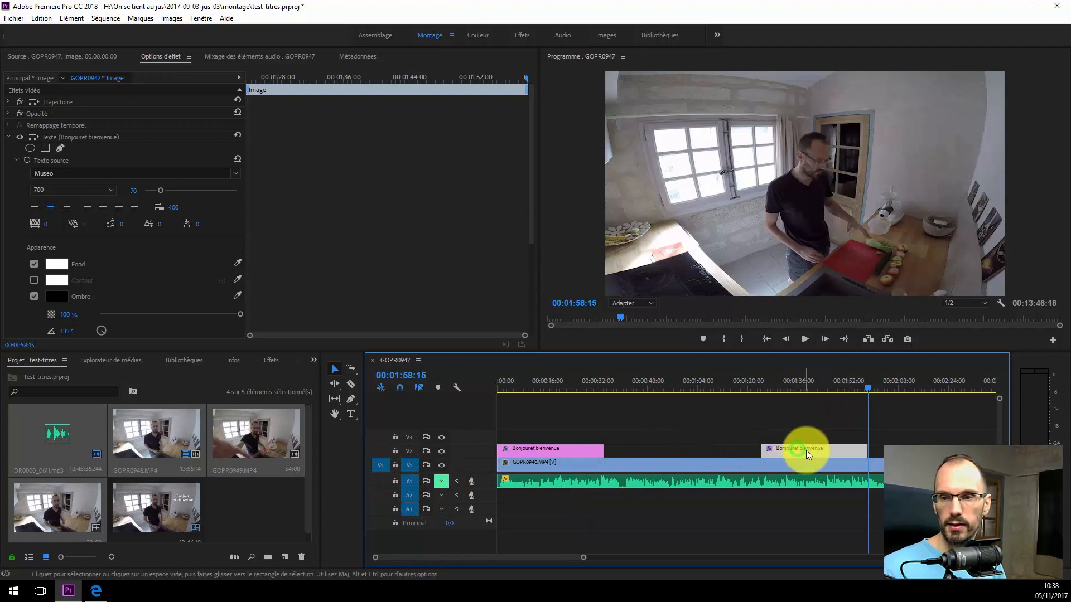
{"action": "left_click", "coordinate": [802, 384]}
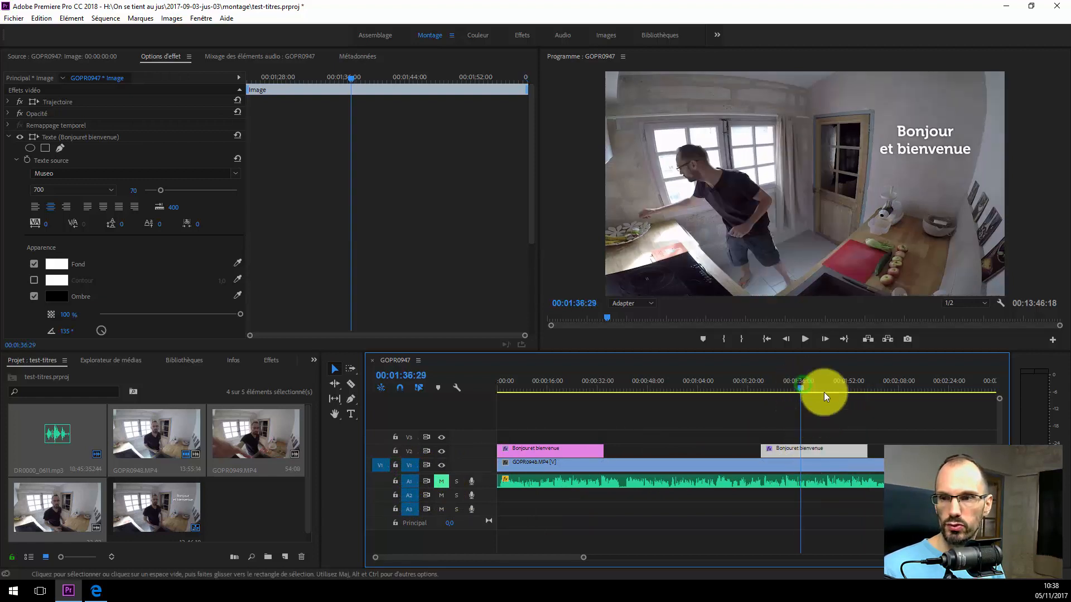
{"action": "key", "text": "t"}
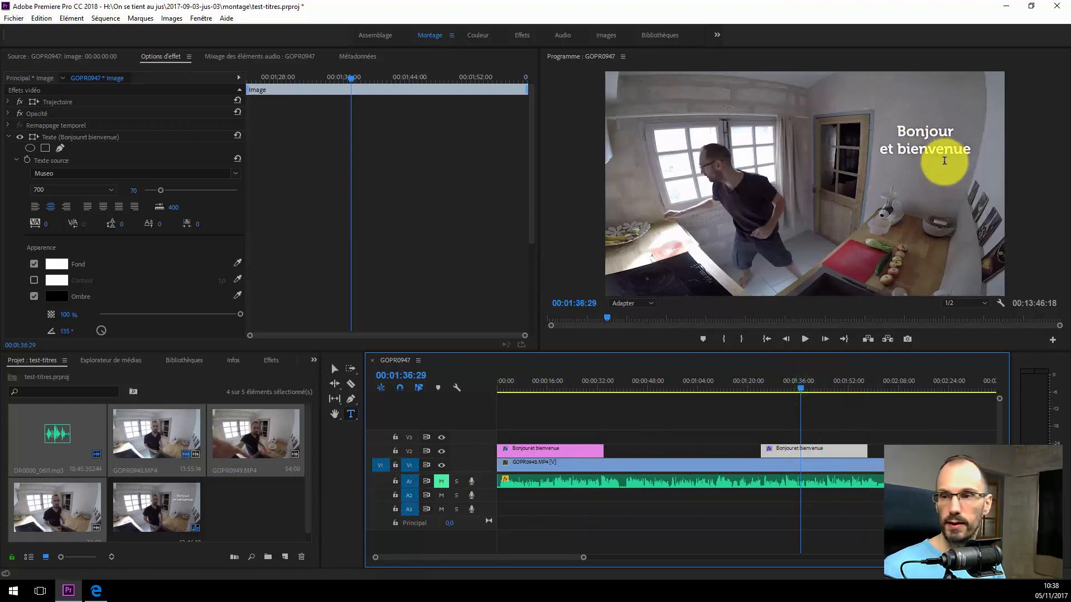
{"action": "left_click", "coordinate": [934, 149]}
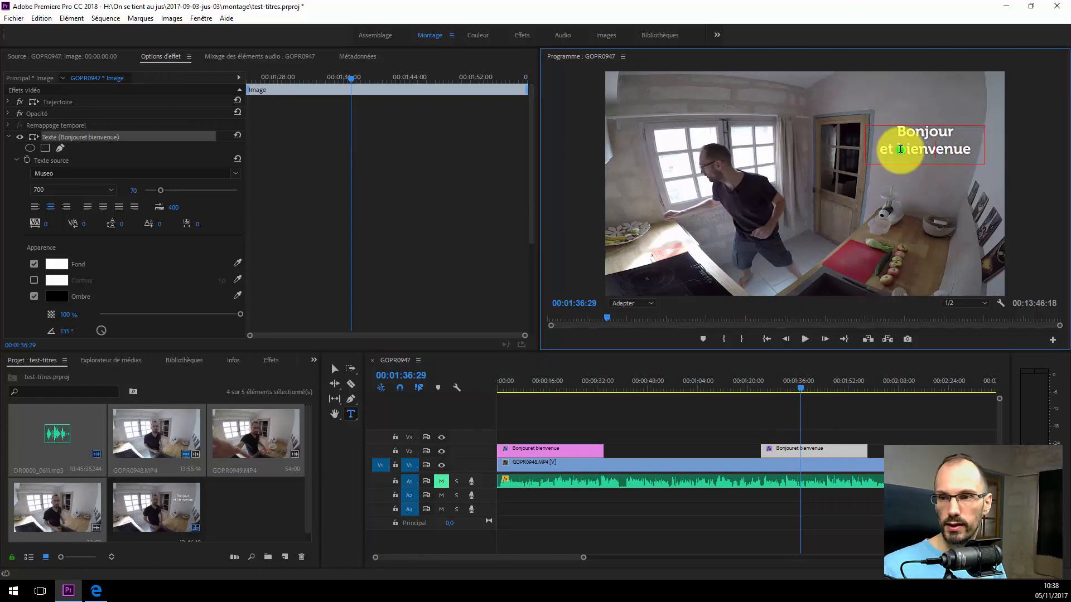
{"action": "left_click_drag", "start_coordinate": [895, 152], "coordinate": [987, 149]}
{"action": "type", "text": "merci"}
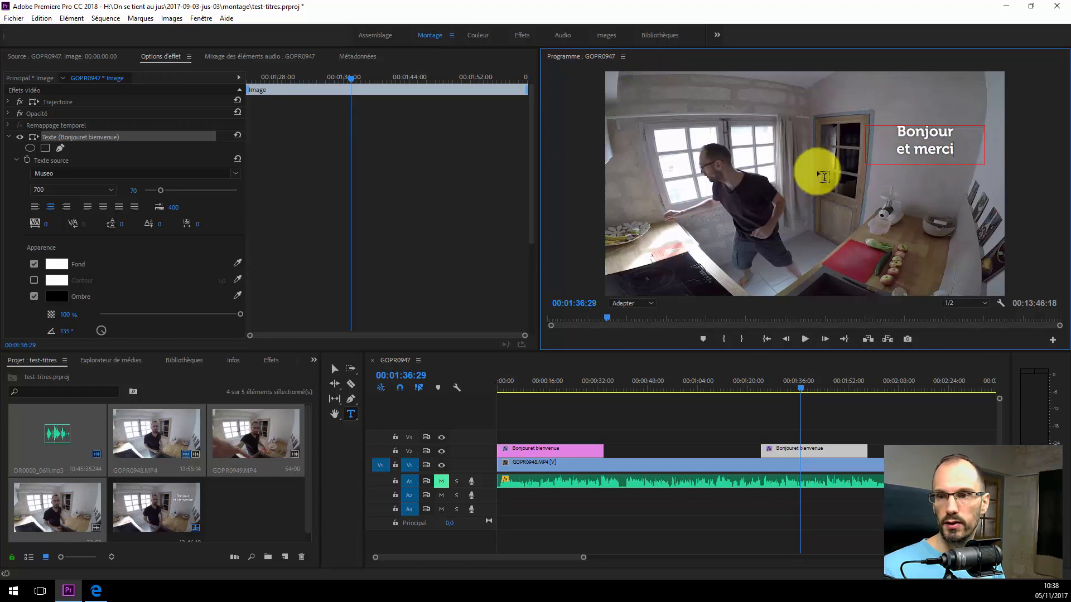
{"action": "left_click", "coordinate": [333, 369]}
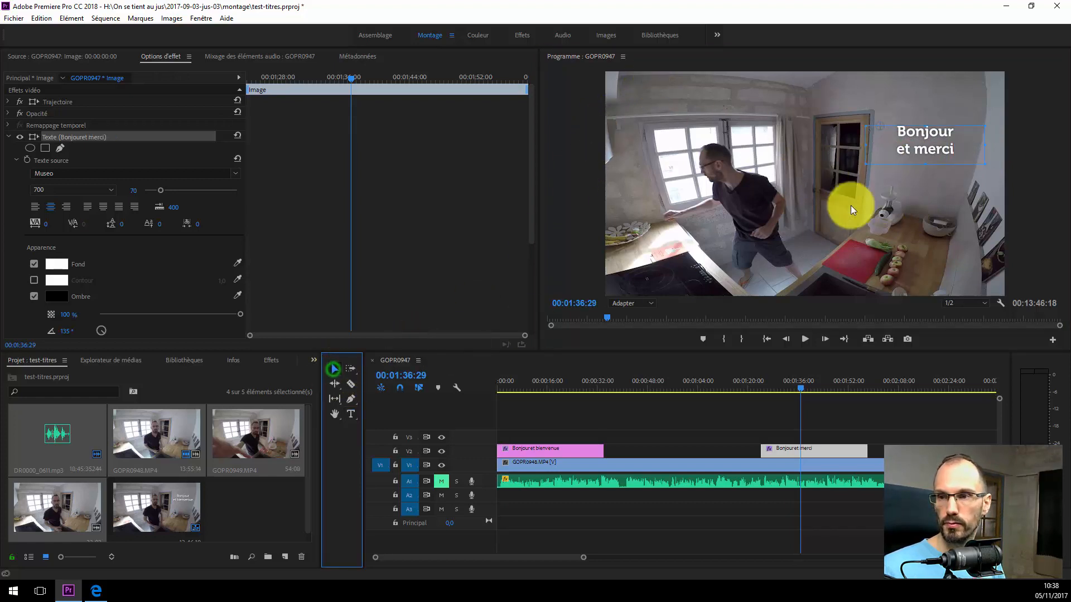
- Check both titles in the preview and move the "Bonjour et merci" clip earlier on V2, starting at about 00:00:55
{"action": "left_click", "coordinate": [554, 384]}
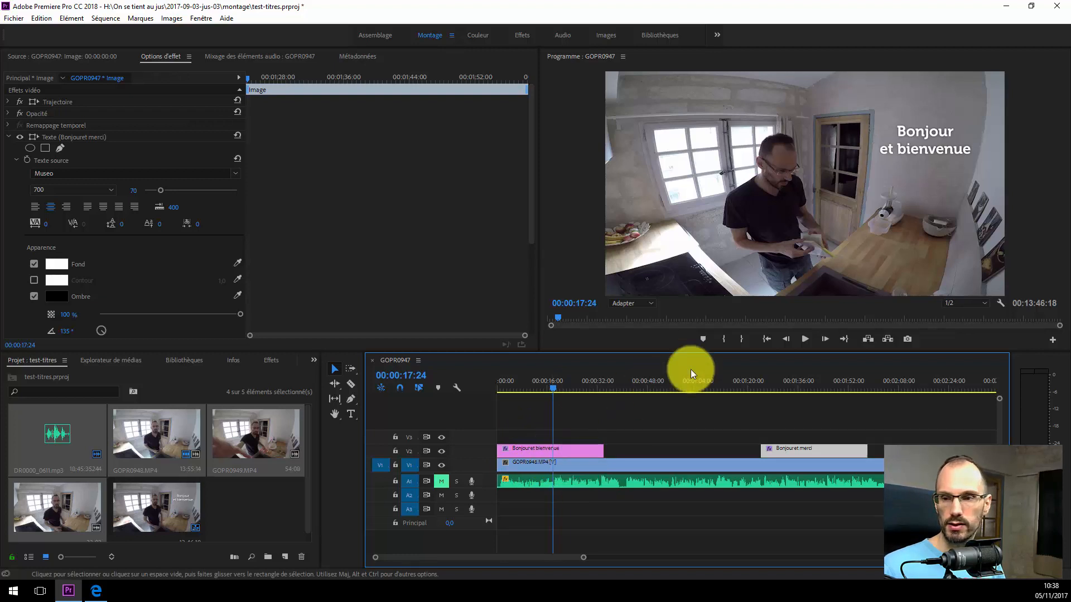
{"action": "left_click", "coordinate": [803, 383]}
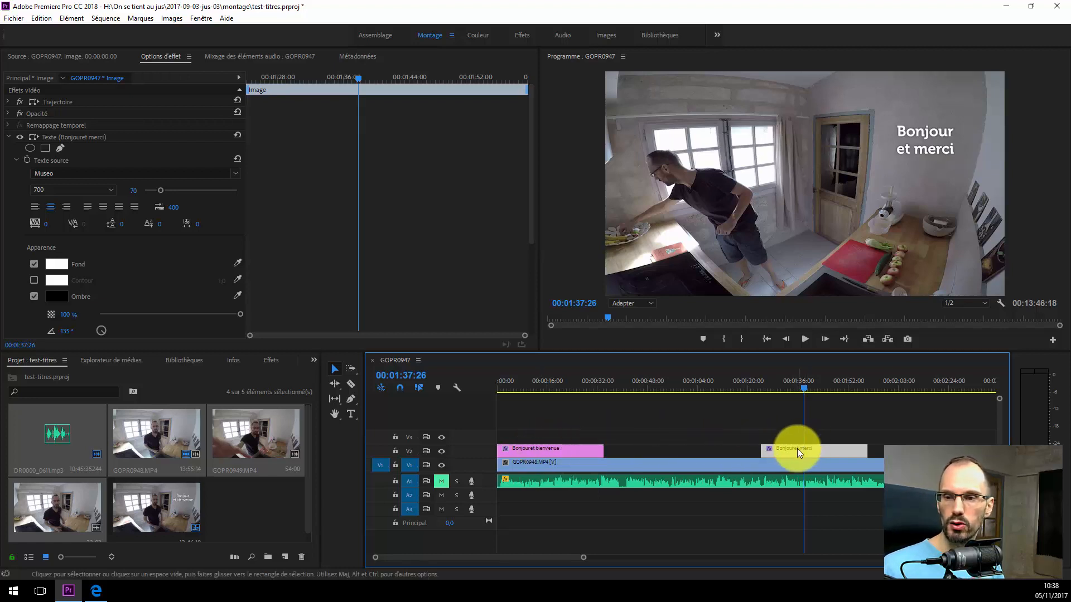
{"action": "left_click_drag", "start_coordinate": [798, 448], "coordinate": [736, 456]}
{"action": "left_click_drag", "start_coordinate": [713, 456], "coordinate": [714, 456]}
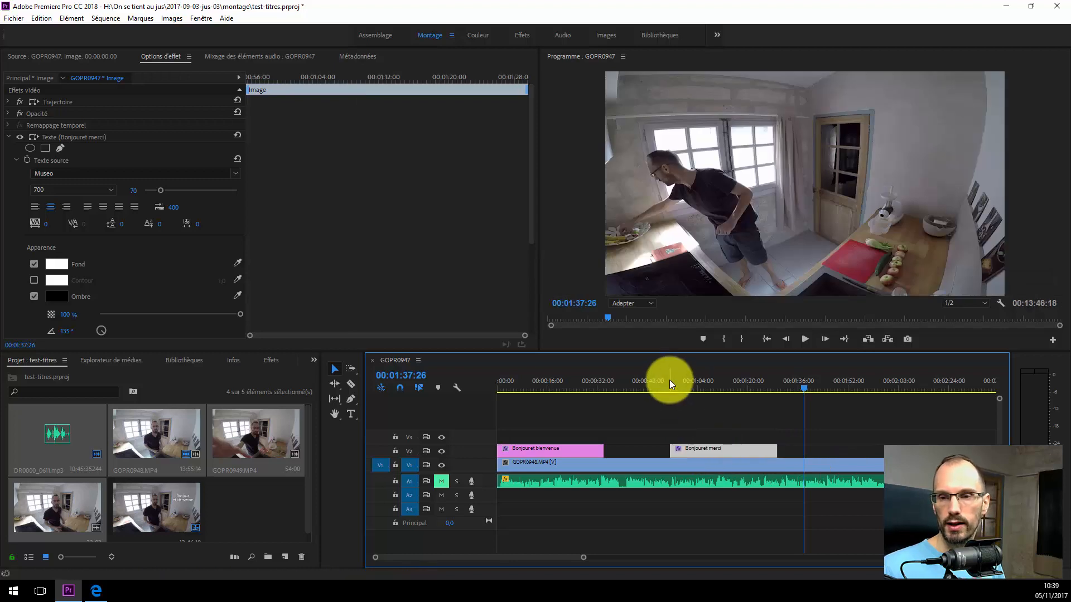
- Compare the "Bonjour et bienvenue" and "Bonjour et merci" title clips in the program preview
{"action": "left_click", "coordinate": [717, 388]}
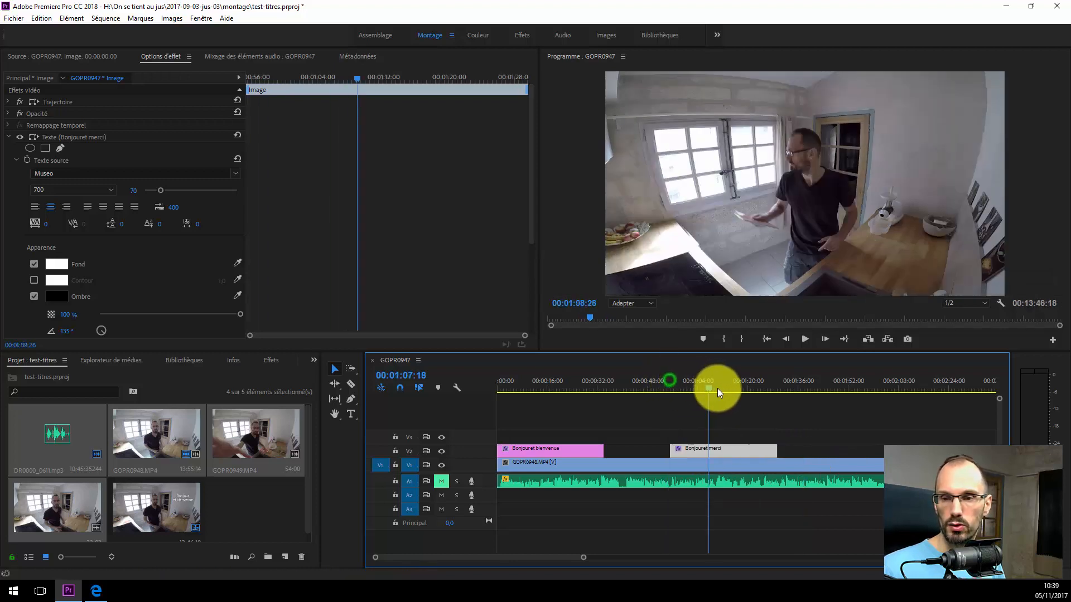
{"action": "left_click", "coordinate": [565, 447]}
{"action": "left_click", "coordinate": [571, 383]}
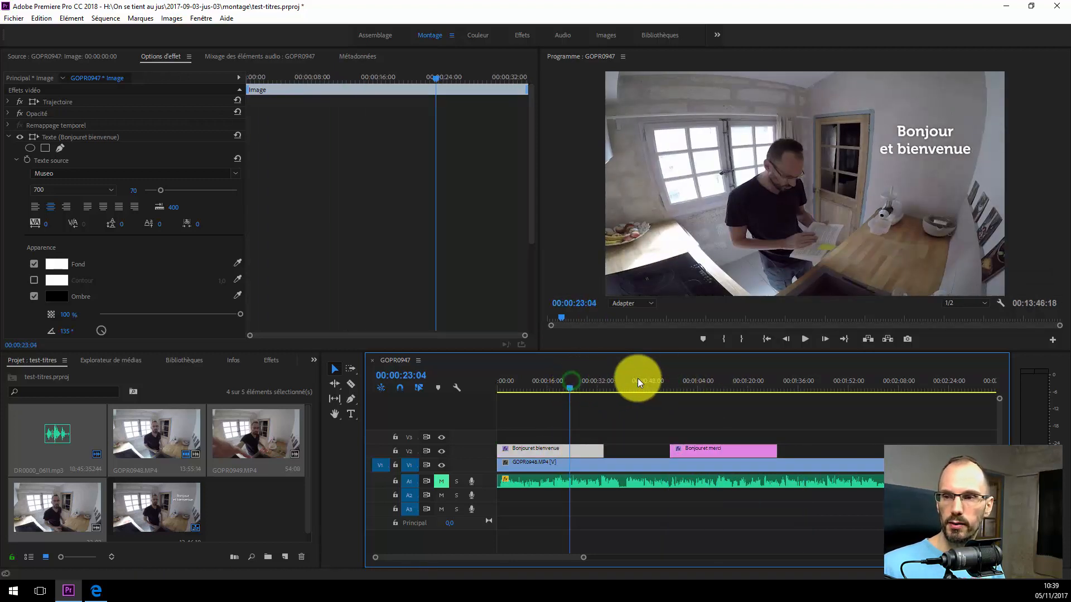
{"action": "left_click", "coordinate": [733, 387]}
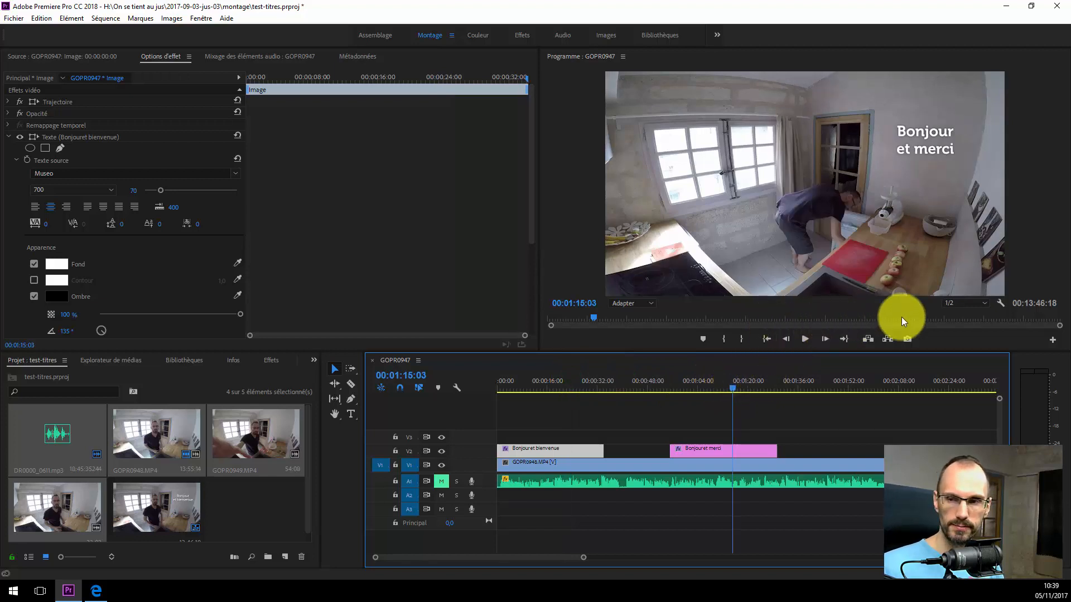
{"action": "left_click", "coordinate": [741, 449]}
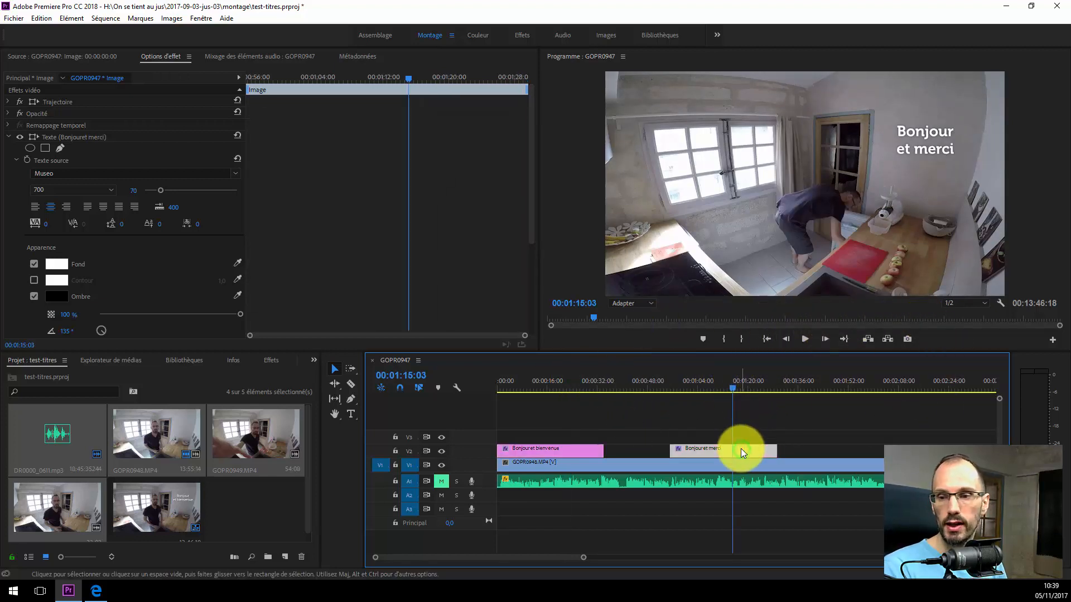
{"action": "left_click", "coordinate": [570, 450]}
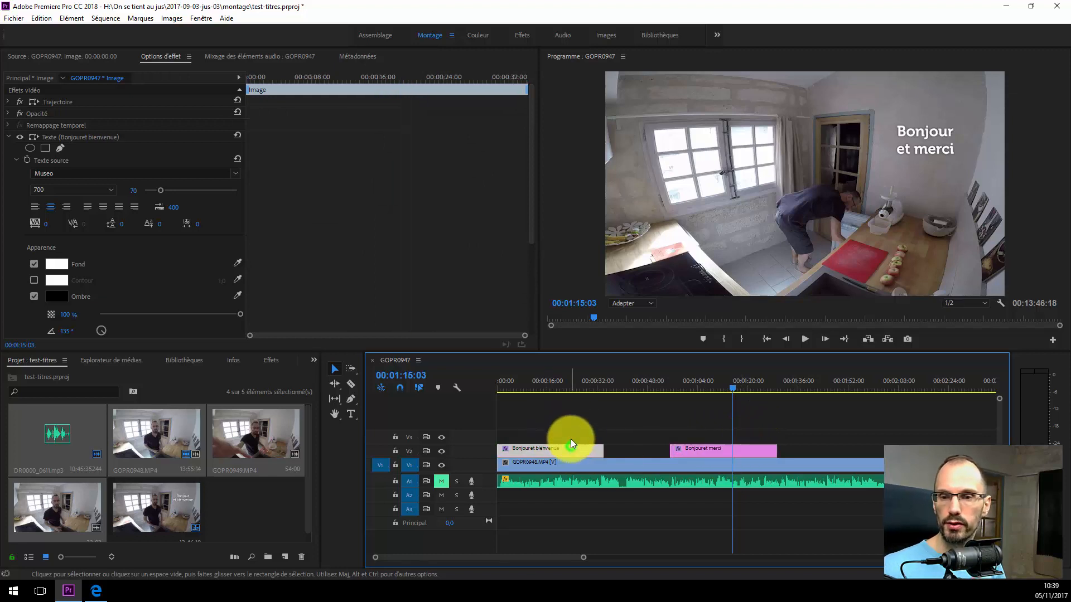
{"action": "left_click", "coordinate": [573, 381]}
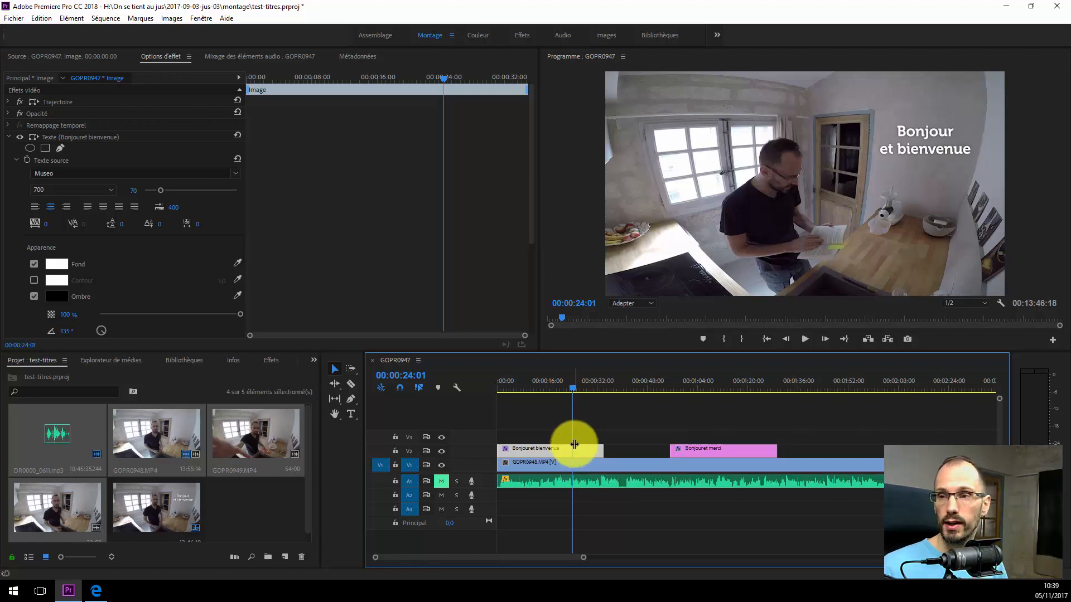
- Change the second line of the second title on V2 to "à vous" at 00:01:04:07 and deselect the title
{"action": "left_click", "coordinate": [726, 449]}
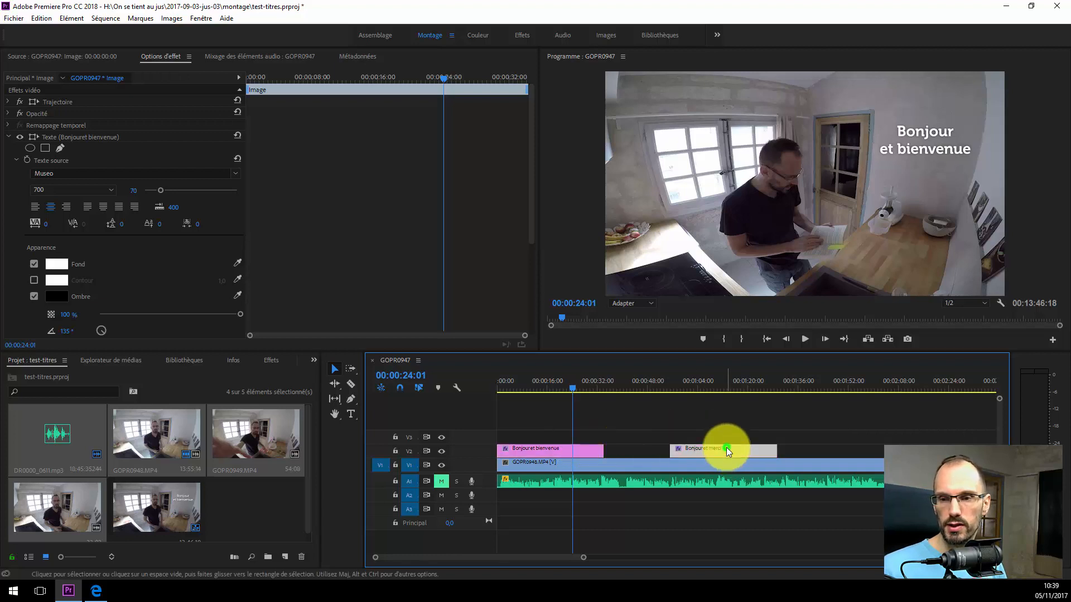
{"action": "left_click", "coordinate": [698, 386]}
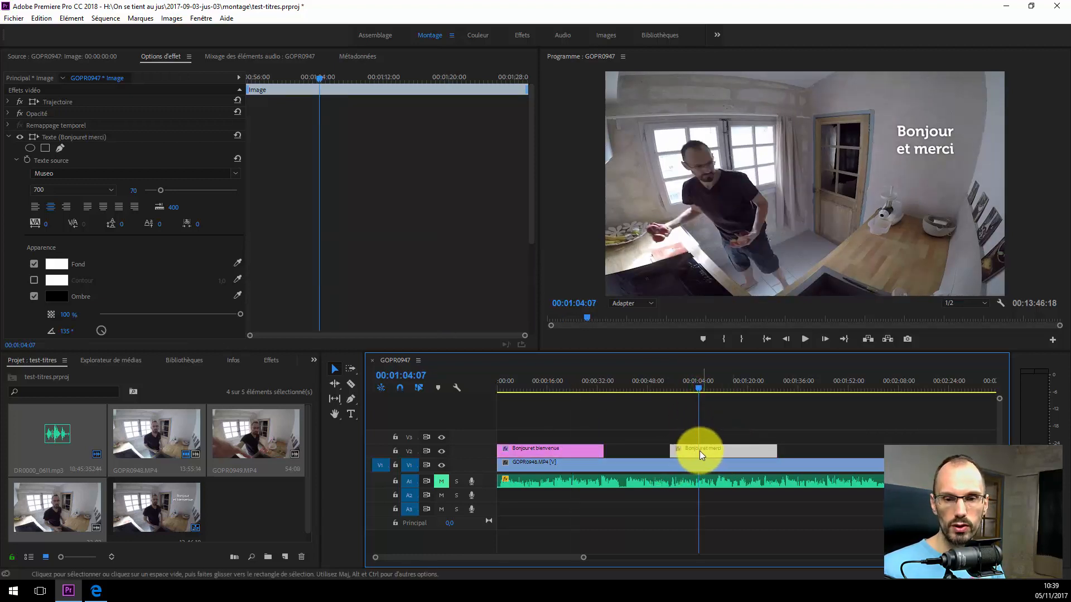
{"action": "left_click", "coordinate": [350, 413]}
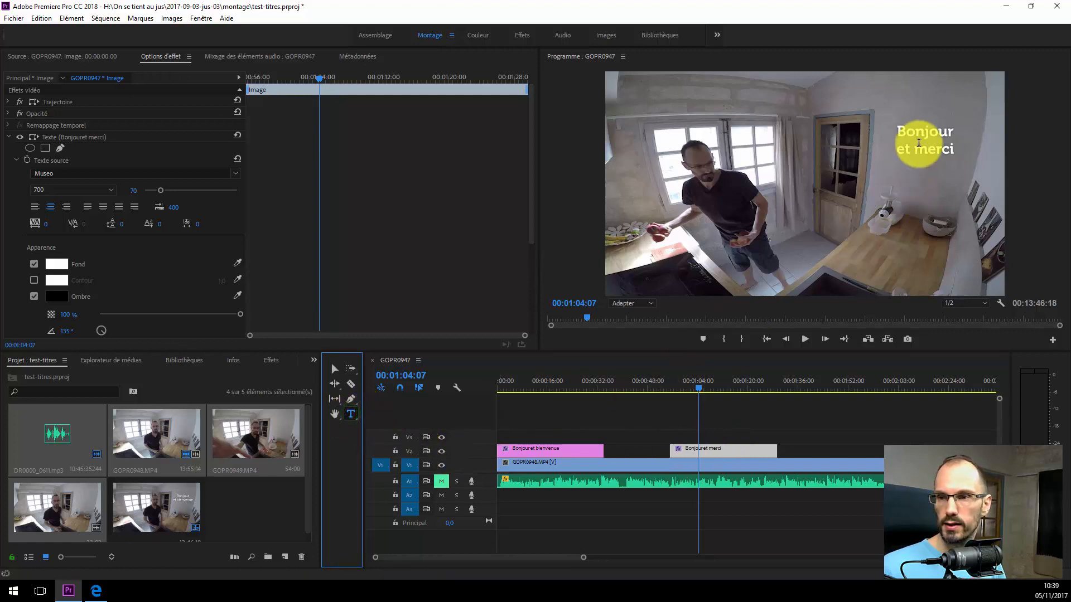
{"action": "triple_click", "coordinate": [921, 152]}
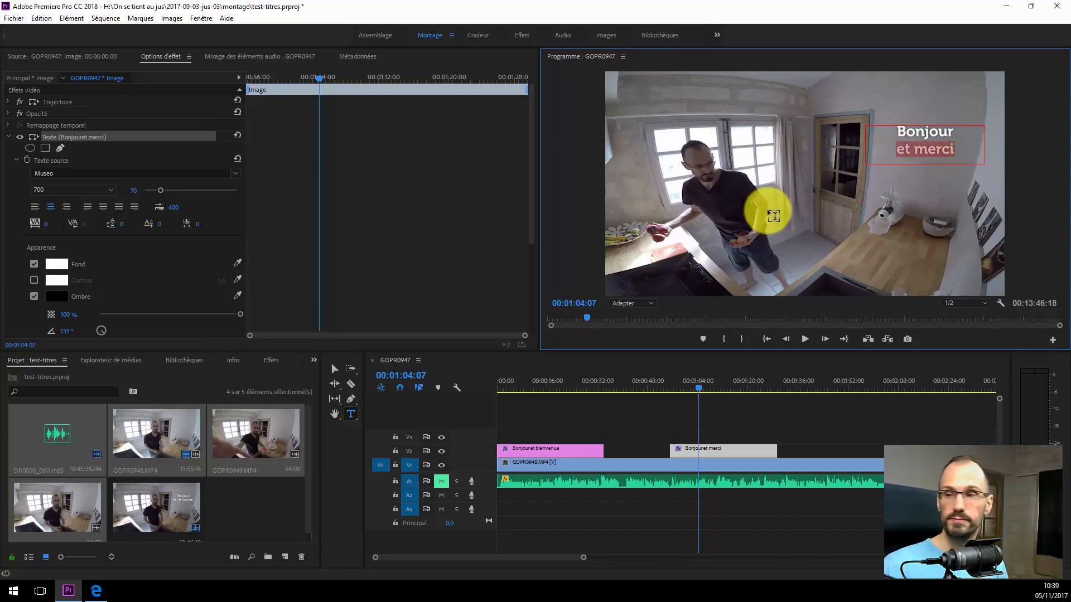
{"action": "type", "text": "à vous"}
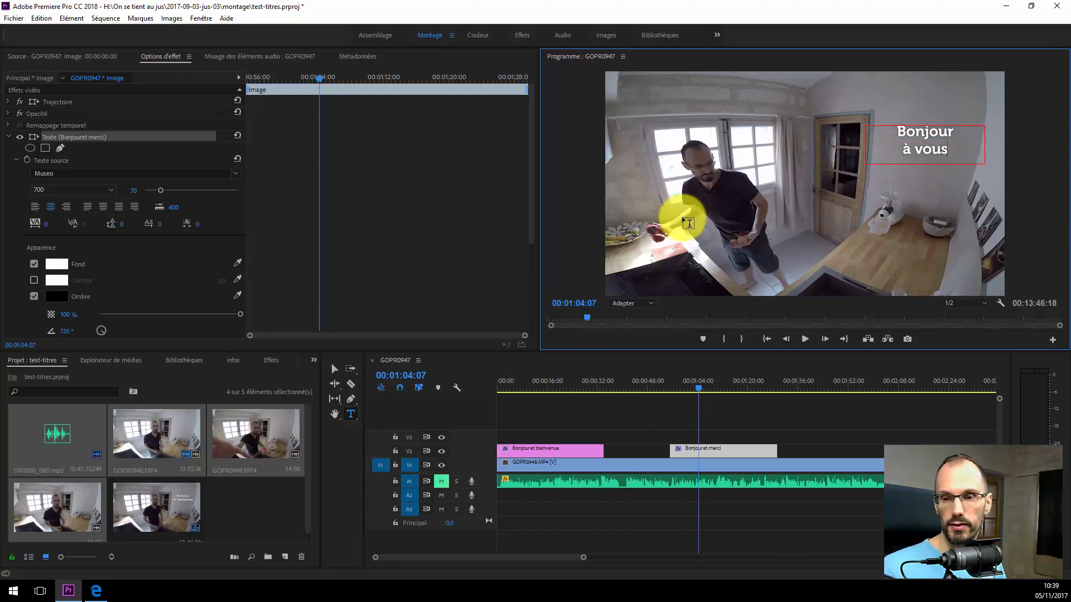
{"action": "left_click", "coordinate": [678, 424]}
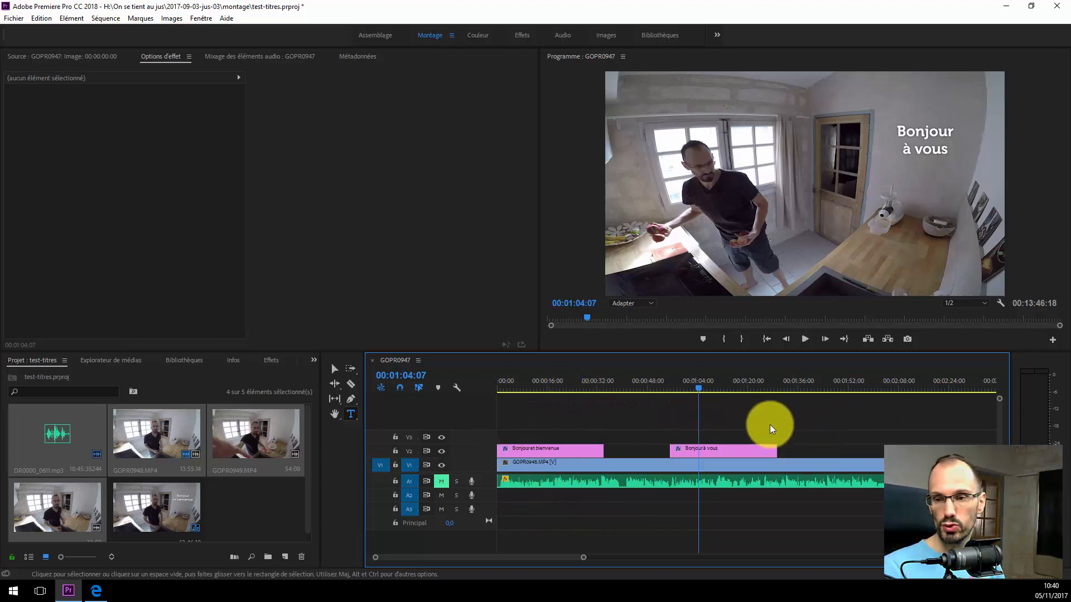
- Restore the Selection tool and place the playhead over the first title at 00:00:15:20
{"action": "key", "text": "c"}
{"action": "left_click", "coordinate": [816, 385]}
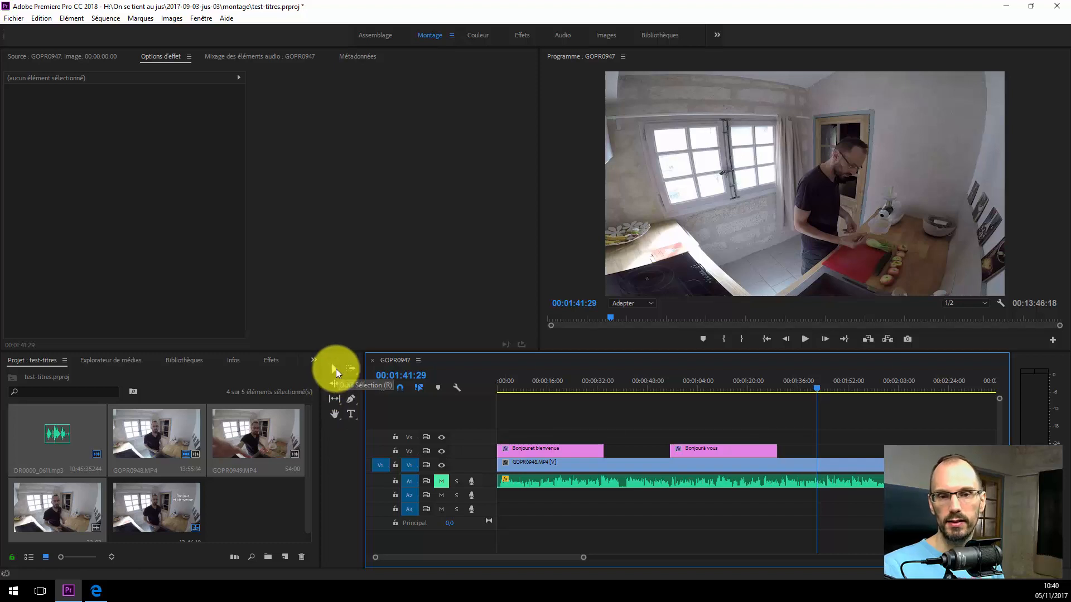
{"action": "left_click", "coordinate": [336, 370]}
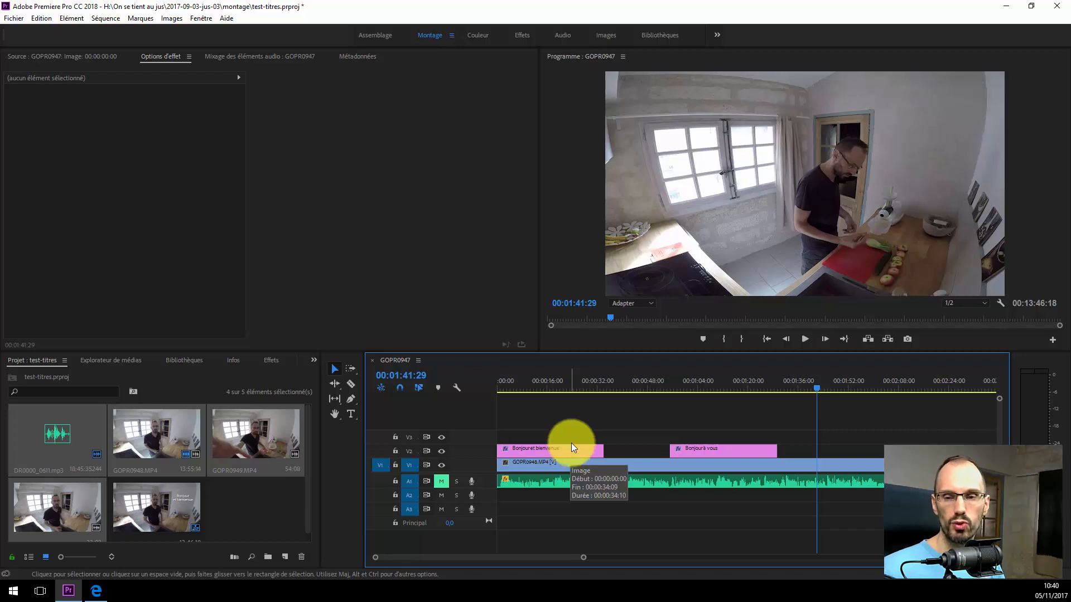
{"action": "left_click", "coordinate": [546, 385]}
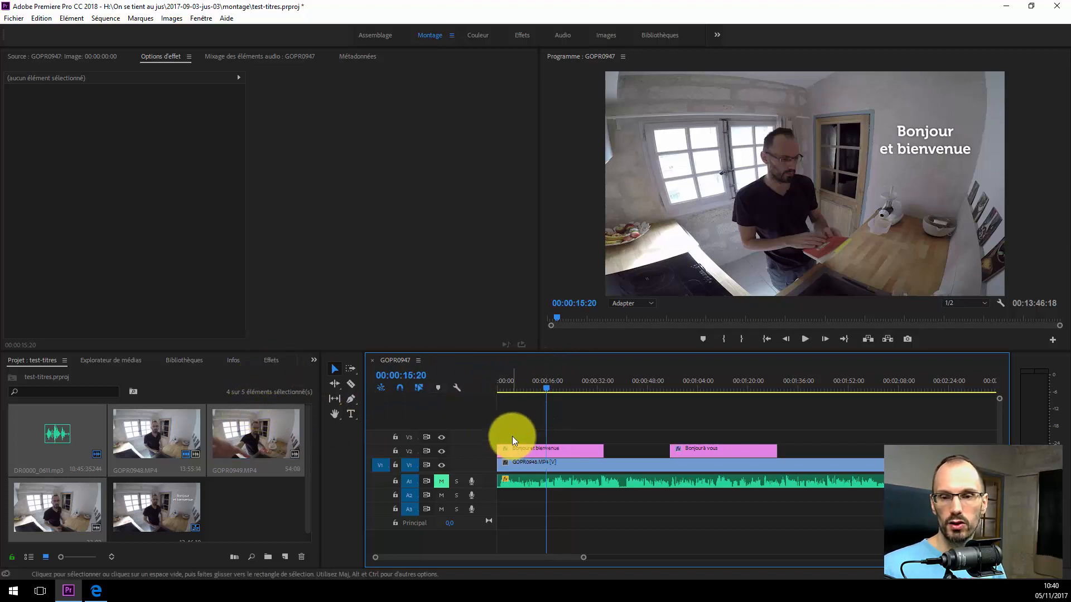
- Apply the Fondu additif video transition to the start of the "Bonjour et bienvenue" title clip on V2
{"action": "left_click_drag", "start_coordinate": [270, 355], "coordinate": [273, 364]}
{"action": "left_click", "coordinate": [270, 368]}
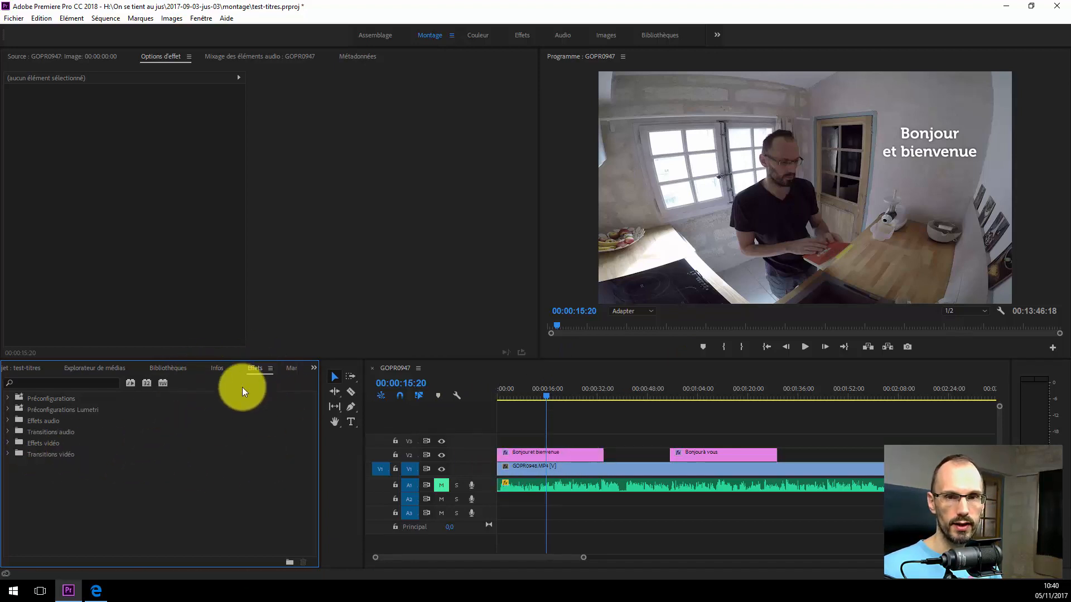
{"action": "left_click", "coordinate": [8, 433]}
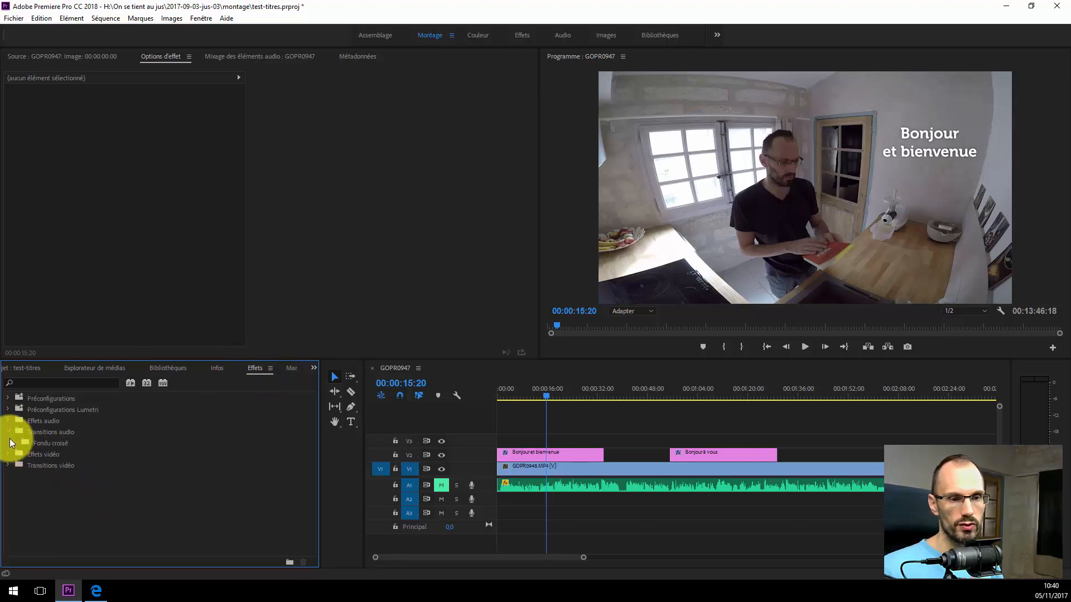
{"action": "left_click", "coordinate": [8, 433]}
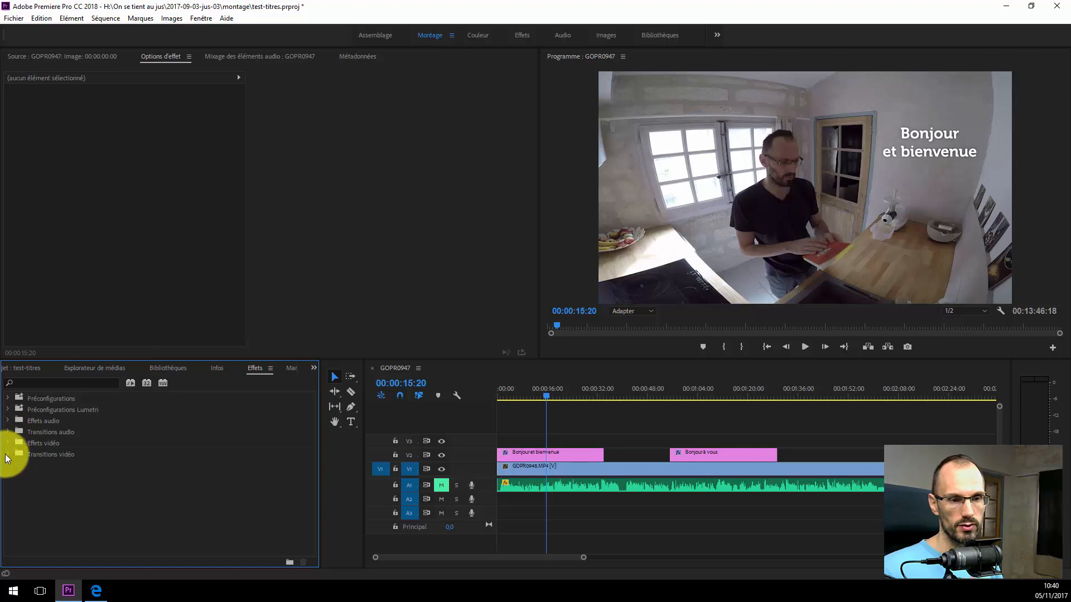
{"action": "left_click", "coordinate": [8, 454]}
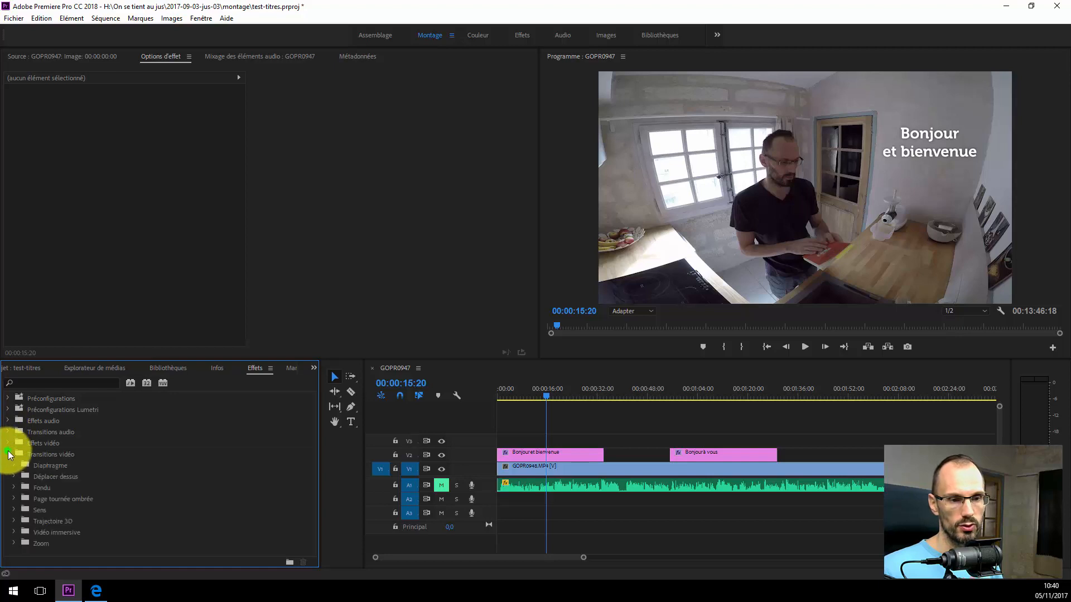
{"action": "left_click", "coordinate": [14, 487]}
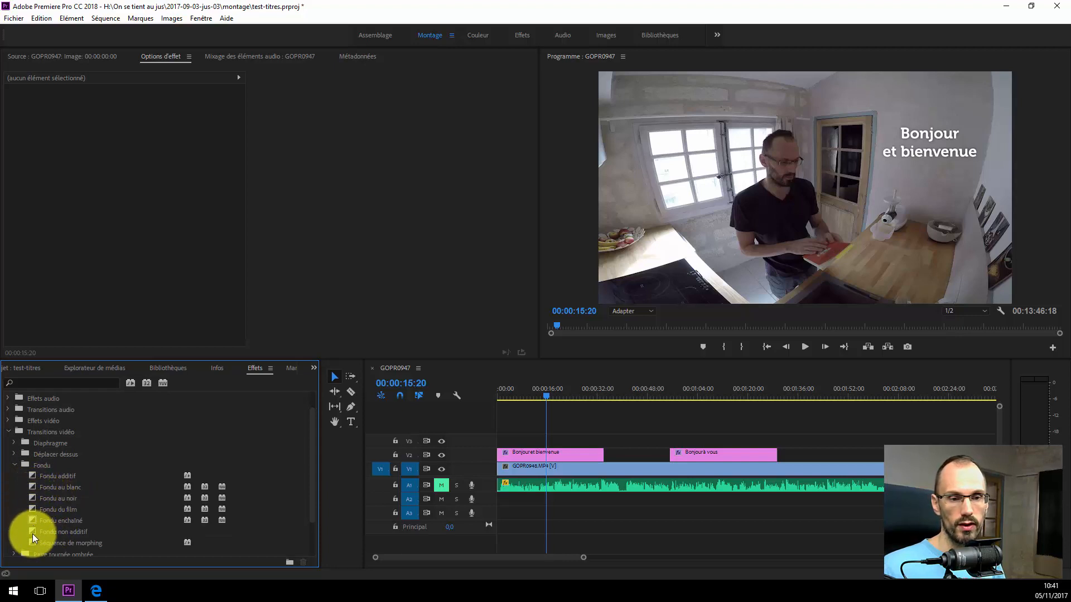
{"action": "left_click", "coordinate": [32, 476]}
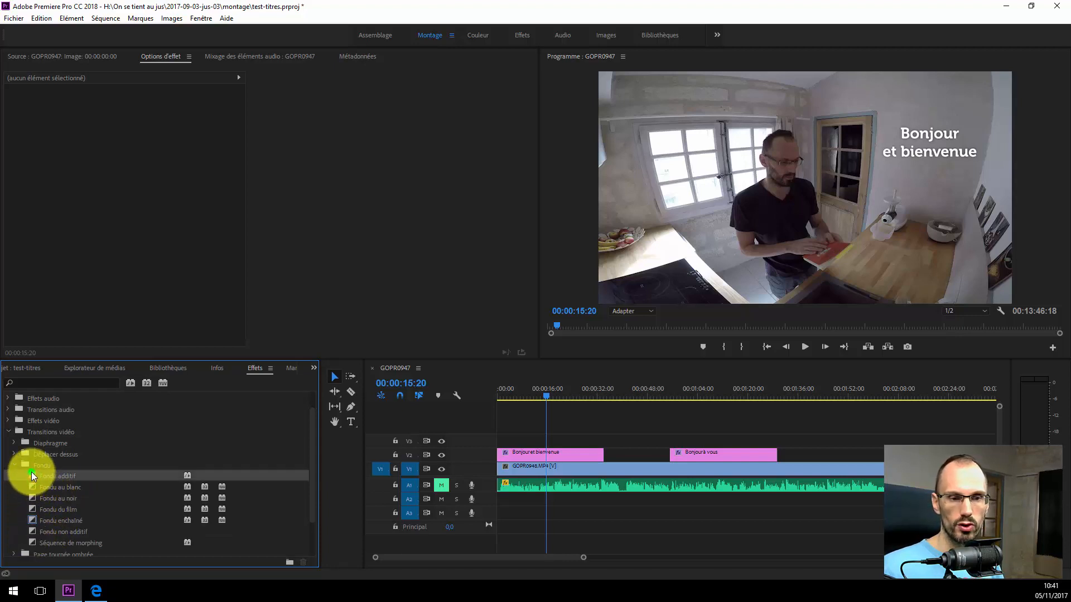
{"action": "mouse_move", "coordinate": [32, 472]}
{"action": "left_mouse_down"}
{"action": "mouse_move", "coordinate": [601, 453]}
{"action": "mouse_move", "coordinate": [585, 454]}
{"action": "left_mouse_up"}
{"action": "left_click_drag", "start_coordinate": [514, 459], "coordinate": [501, 458]}
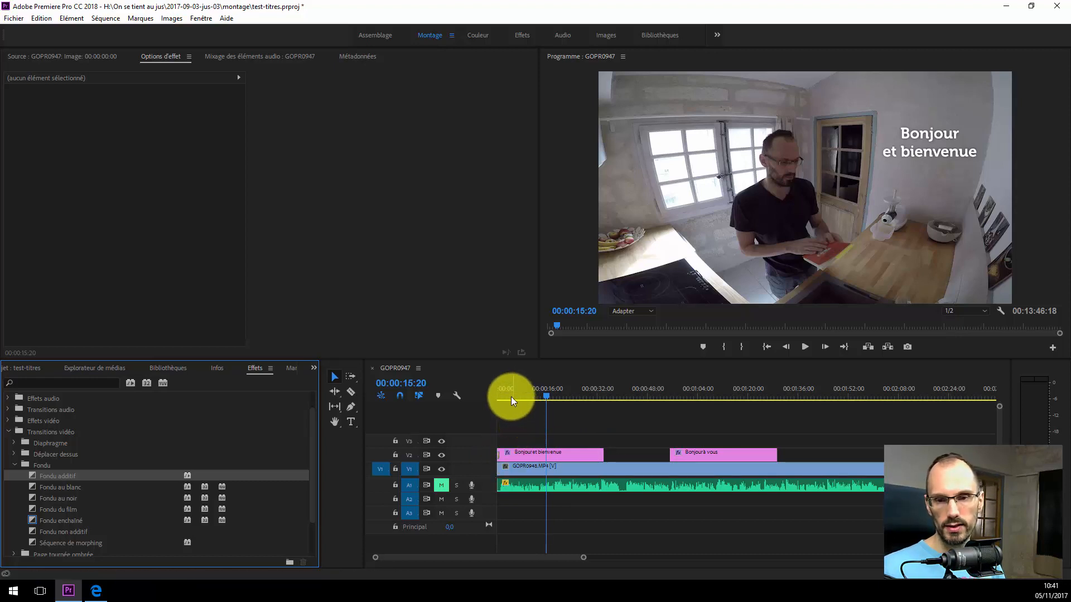
- Lengthen the Fondu additif transition to 00:00:04:25 and return the playhead to the start of the sequence
{"action": "mouse_move", "coordinate": [510, 396]}
{"action": "left_mouse_down"}
{"action": "mouse_move", "coordinate": [491, 393]}
{"action": "mouse_move", "coordinate": [504, 403]}
{"action": "left_mouse_up"}
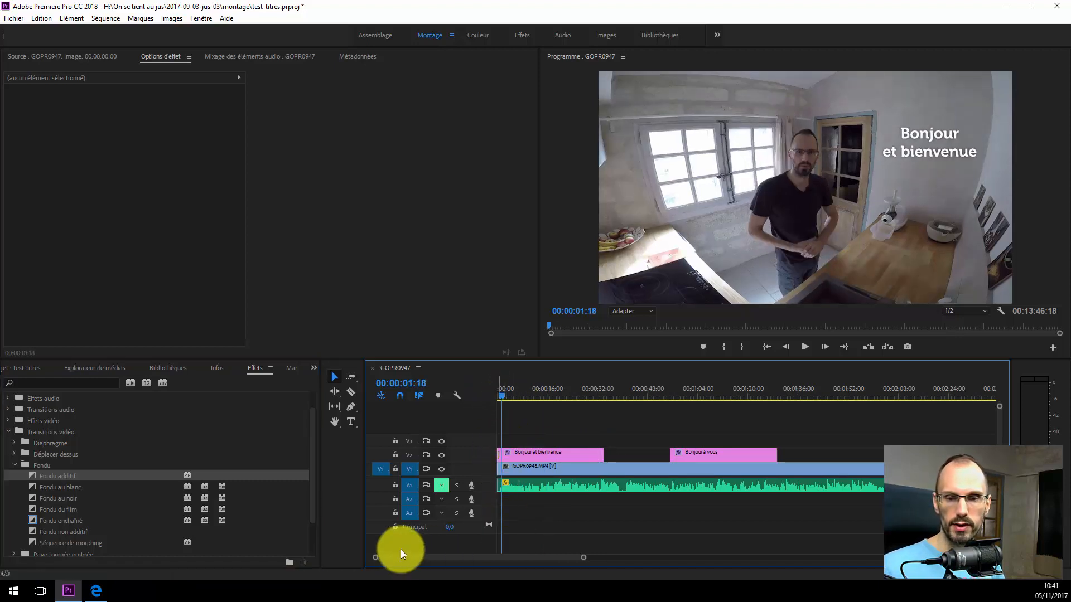
{"action": "left_click_drag", "start_coordinate": [376, 558], "coordinate": [449, 558]}
{"action": "left_click_drag", "start_coordinate": [524, 455], "coordinate": [650, 450]}
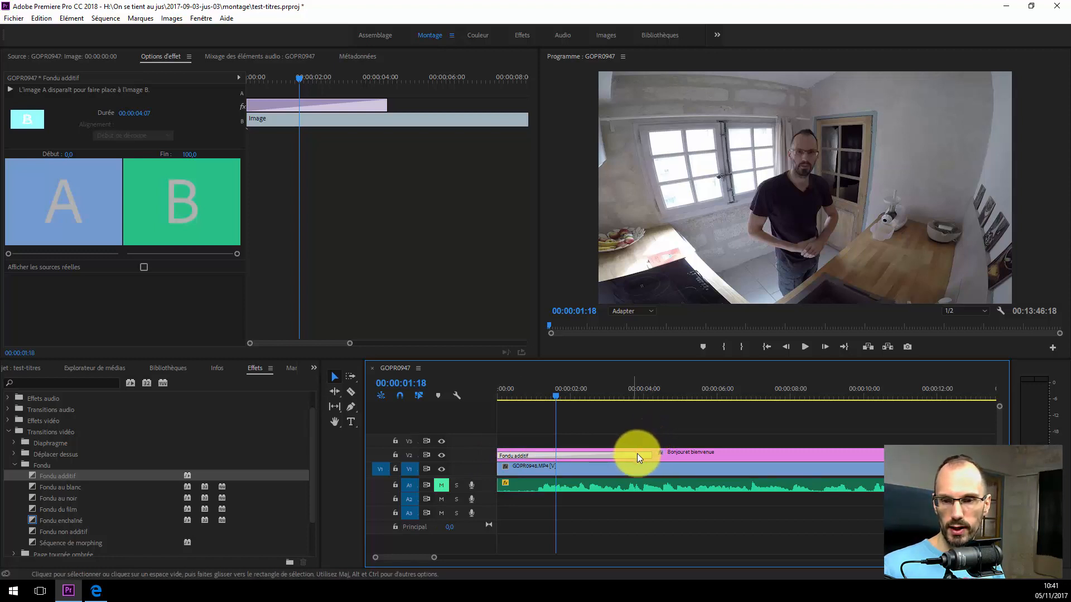
{"action": "left_click_drag", "start_coordinate": [648, 455], "coordinate": [673, 455]}
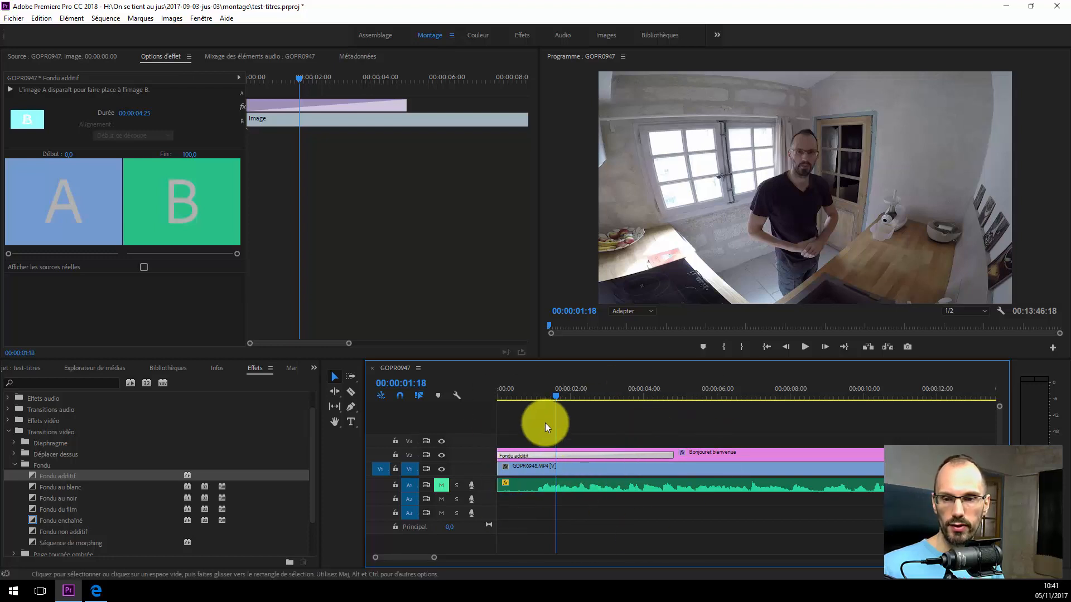
{"action": "left_click_drag", "start_coordinate": [557, 396], "coordinate": [481, 397]}
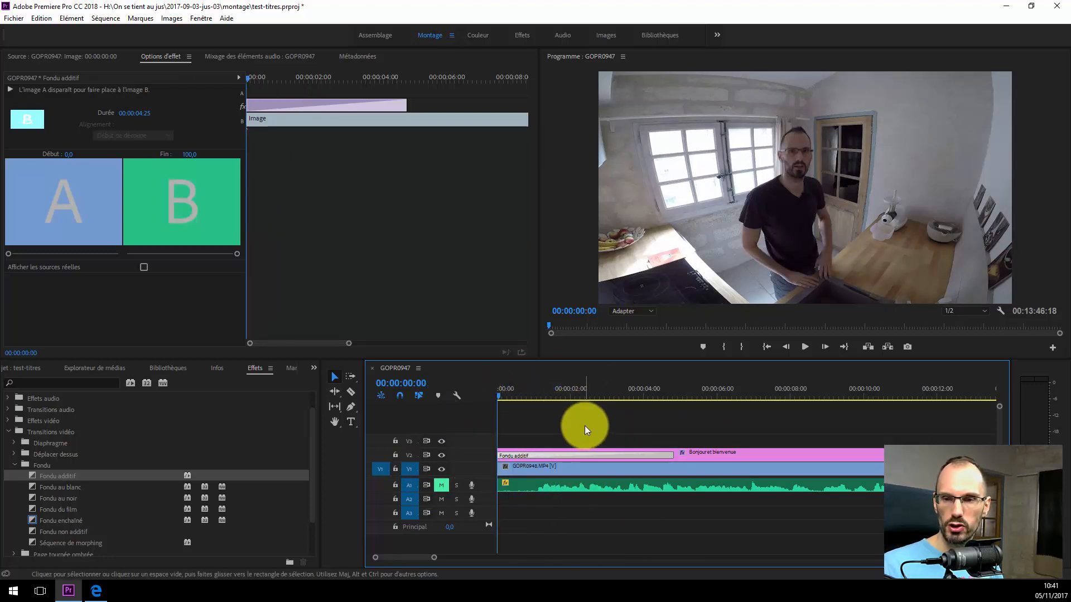
- Play the sequence from its start to check the fade-in of the "Bonjour et bienvenue" title
{"action": "key", "text": "space"}
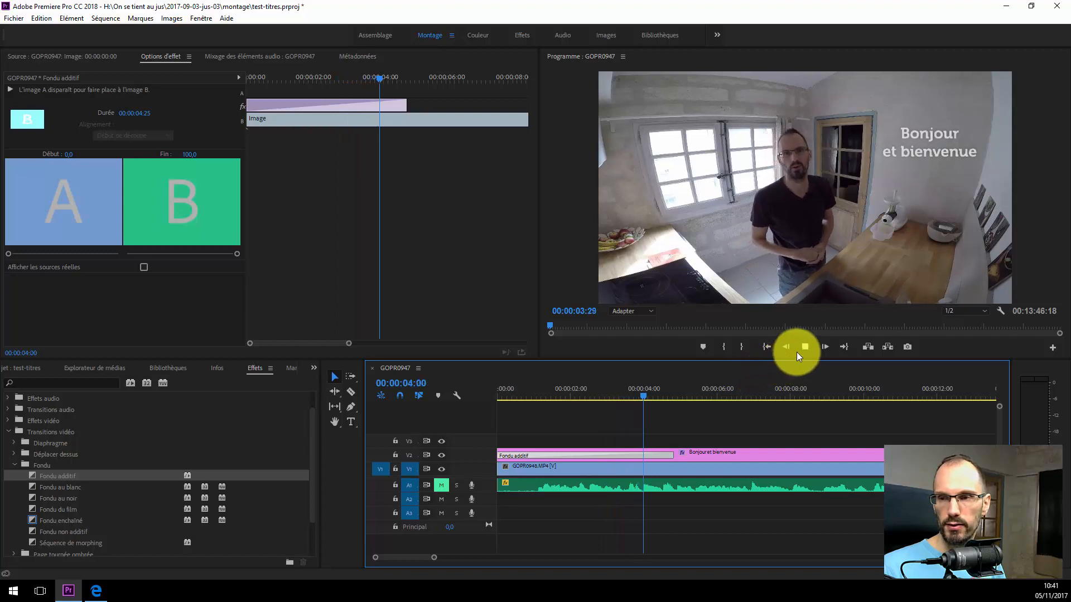
{"action": "key", "text": "space"}
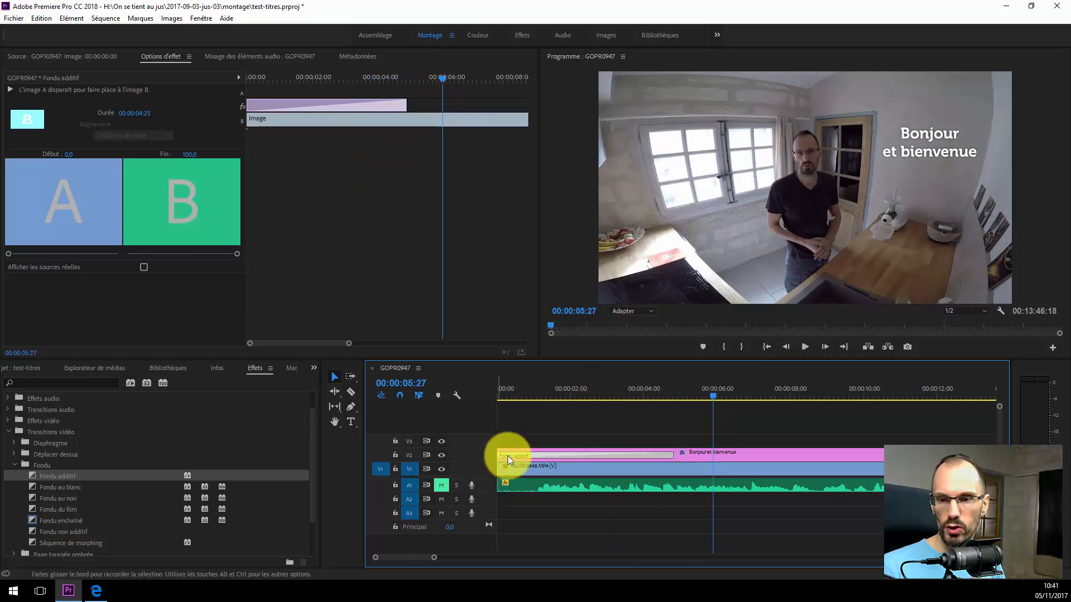
- Make the first title start at 00:00:00:29 with a Fondu additif of 00:00:01:29, and preview it from 00:00:00:14
{"action": "left_click_drag", "start_coordinate": [719, 450], "coordinate": [602, 452]}
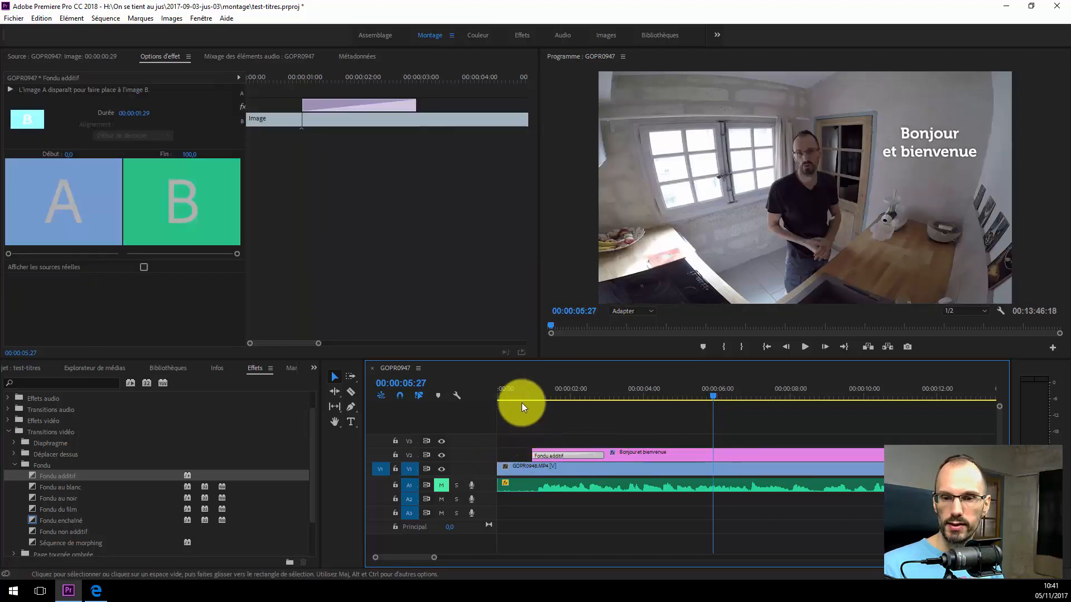
{"action": "left_click", "coordinate": [514, 389]}
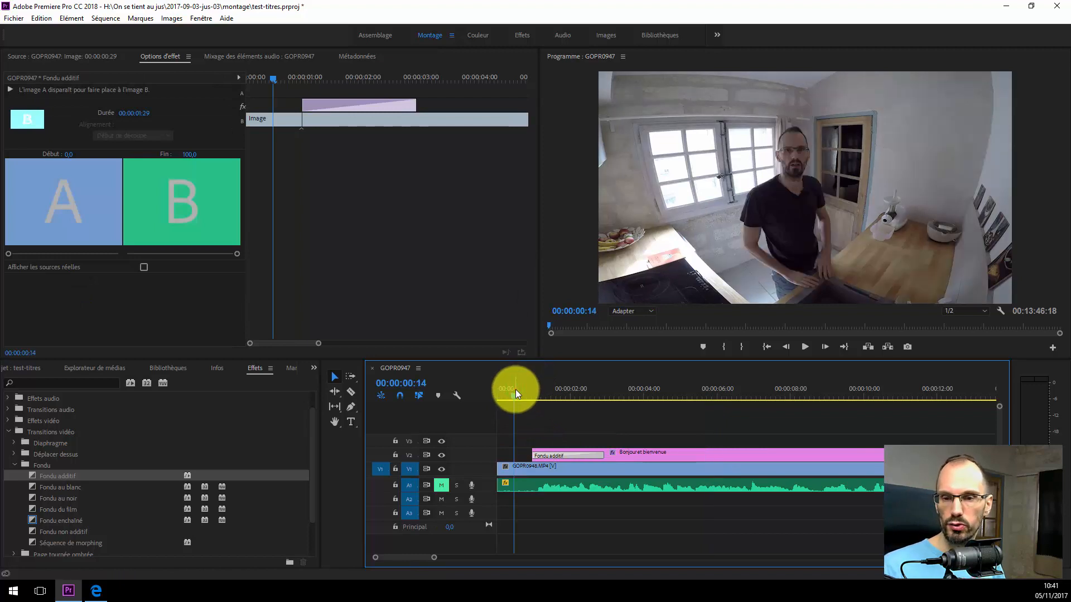
{"action": "key", "text": "space"}
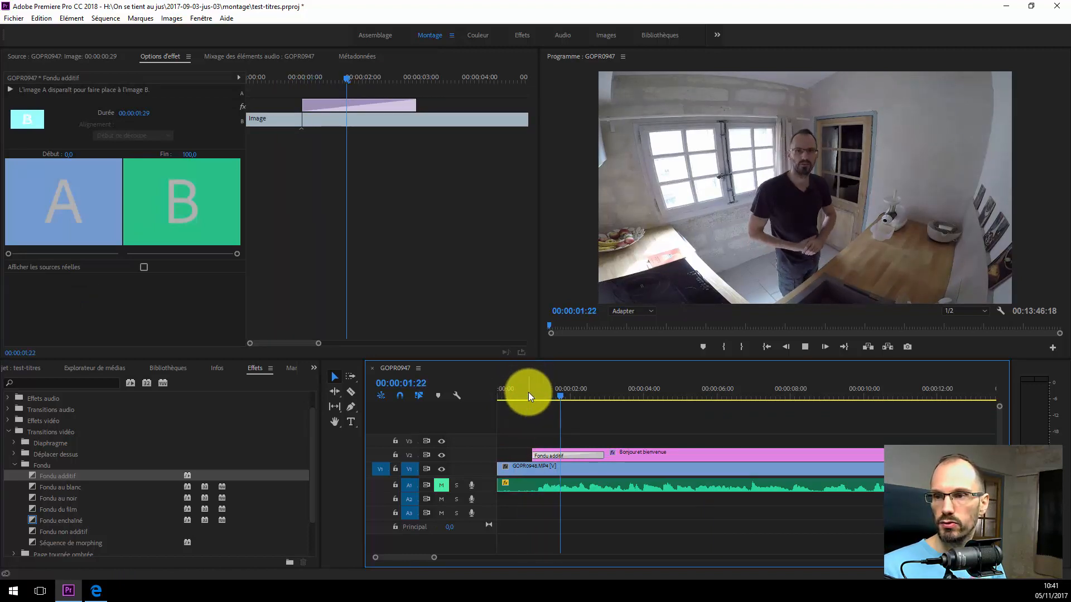
{"action": "key", "text": "space"}
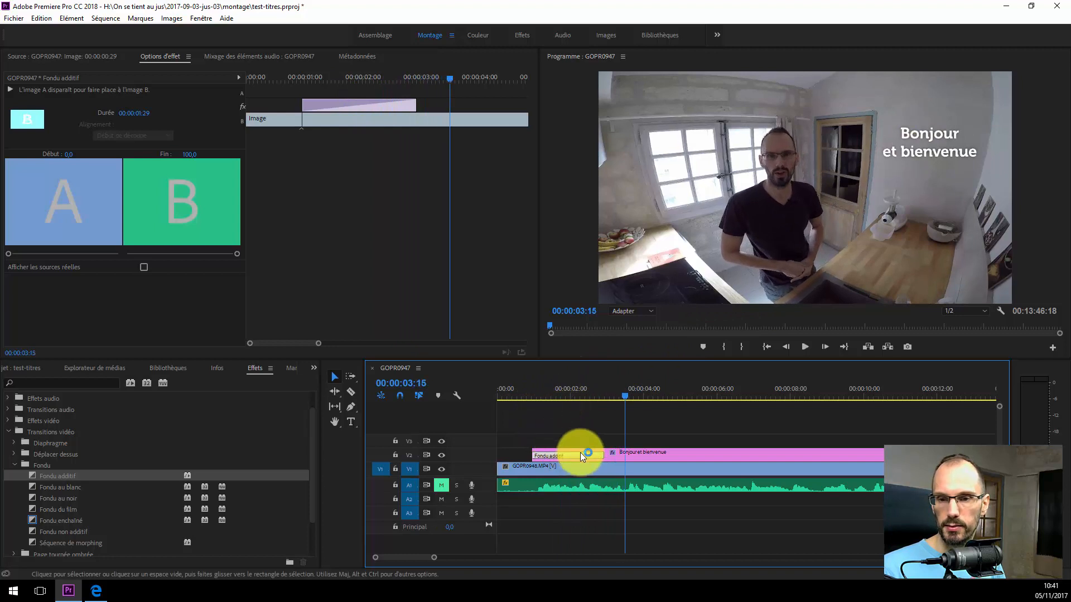
- Lengthen the first title's Fondu additif transition to 00:00:03:11 and play the sequence to check the slower fade
{"action": "left_click_drag", "start_coordinate": [602, 454], "coordinate": [650, 458]}
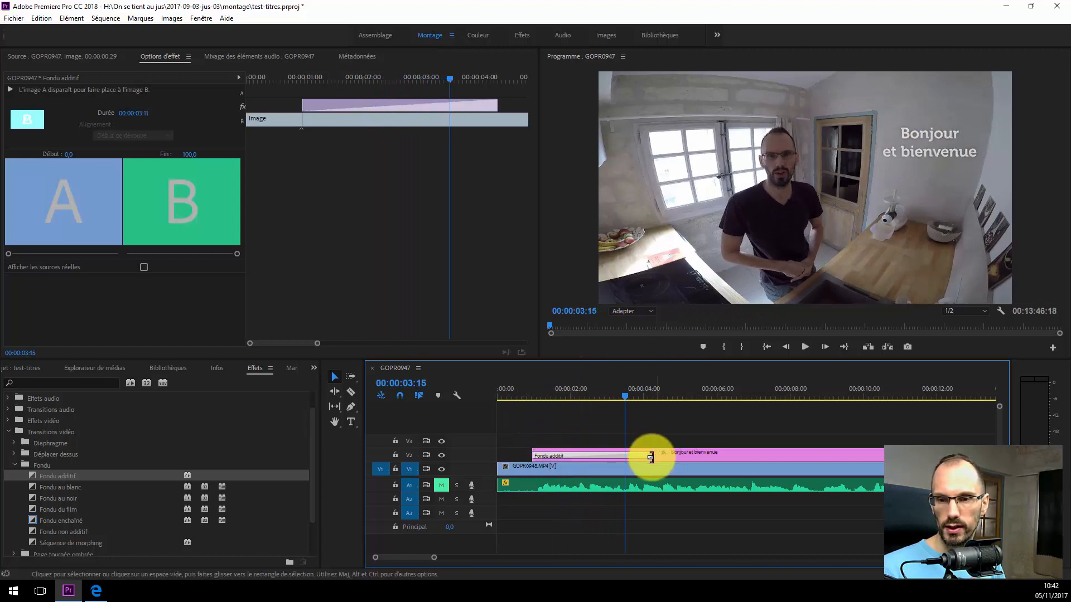
{"action": "left_click", "coordinate": [531, 392]}
{"action": "key", "text": "space"}
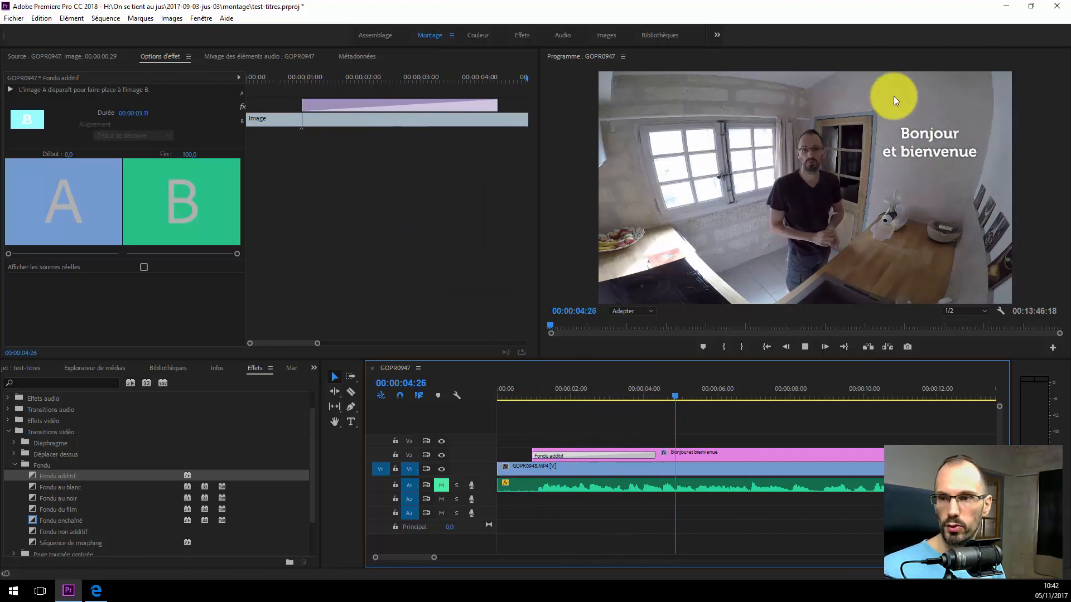
{"action": "key", "text": "space"}
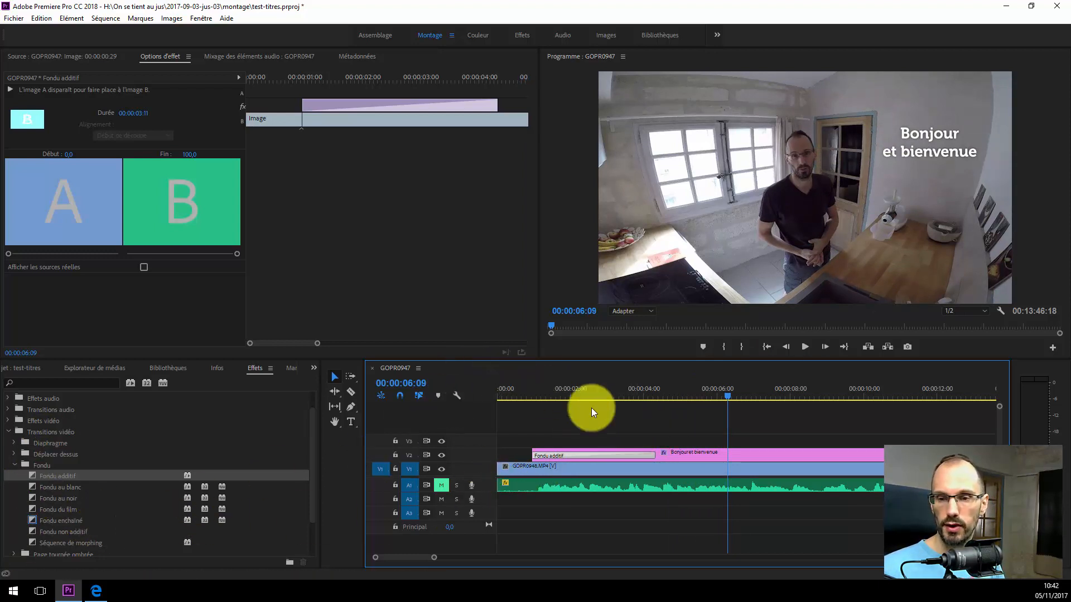
- Show both titles in the timeline and select the "Bonjour et bienvenue" clip on V2
{"action": "left_click_drag", "start_coordinate": [435, 564], "coordinate": [744, 553]}
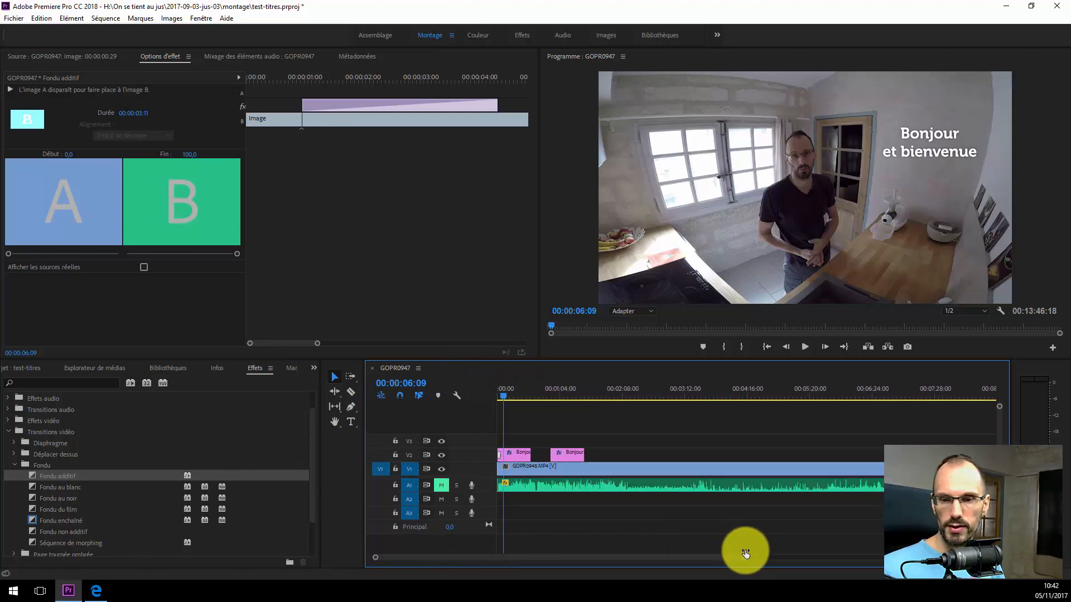
{"action": "left_click", "coordinate": [510, 457]}
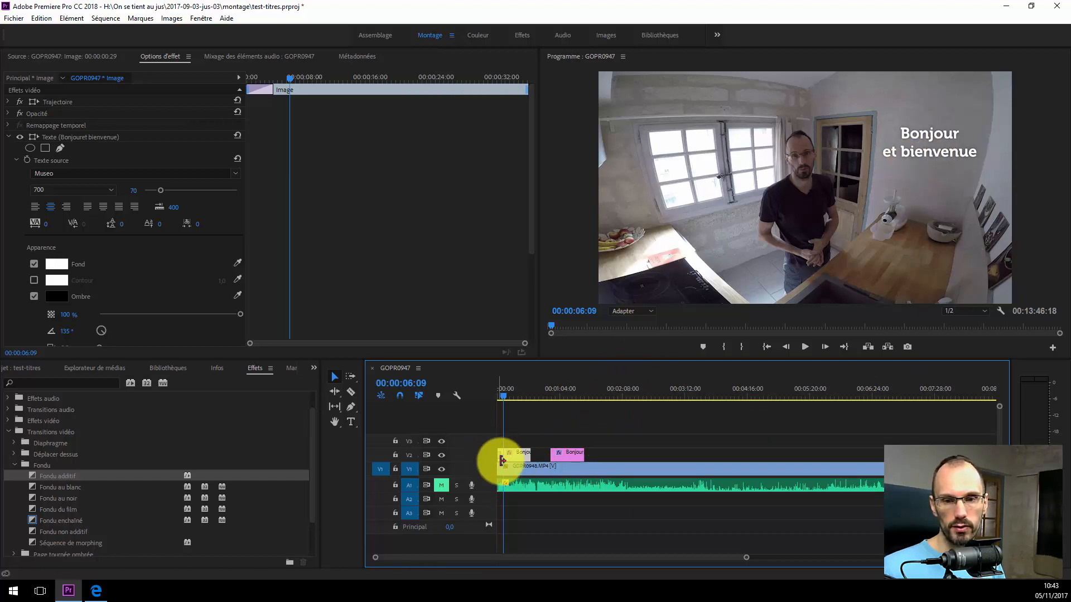
{"action": "left_click_drag", "start_coordinate": [58, 476], "coordinate": [567, 452]}
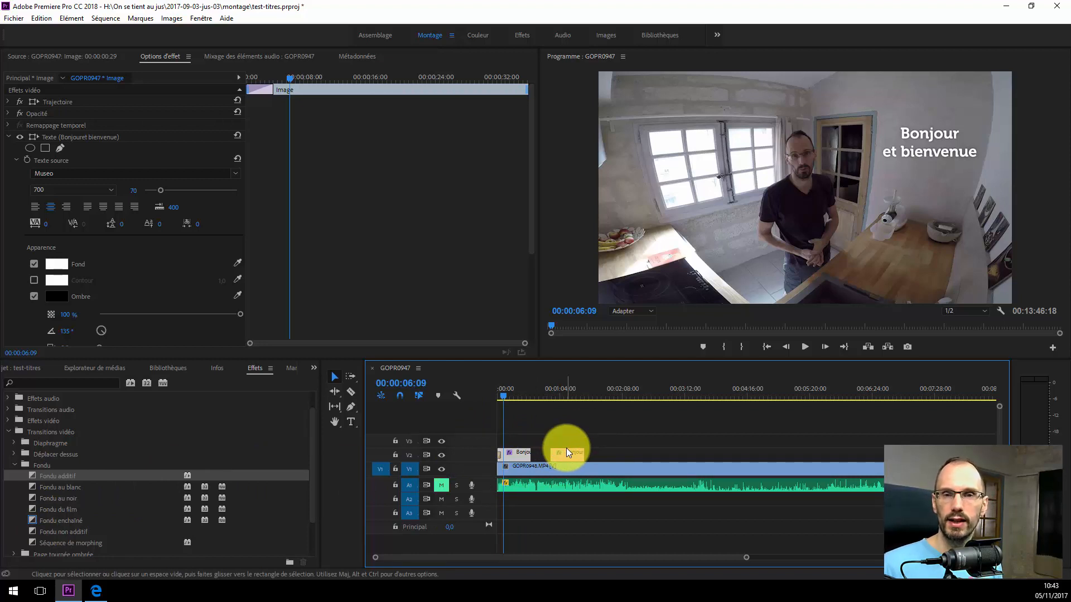
{"action": "left_click_drag", "start_coordinate": [566, 449], "coordinate": [566, 449]}
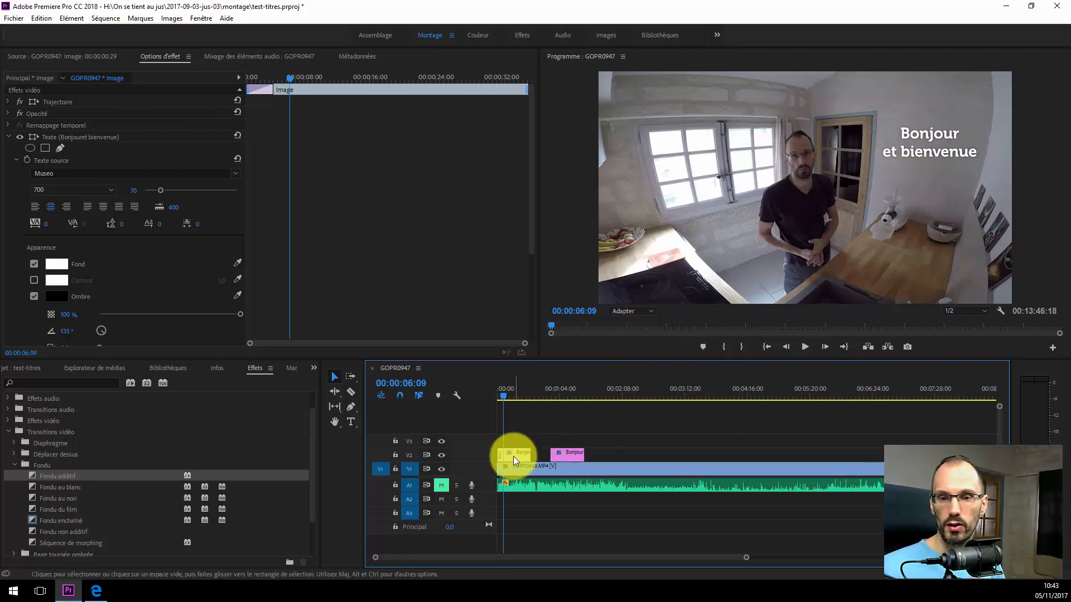
- Set the fill colour of the "Bonjour et bienvenue" text to dark red 630000
{"action": "left_click", "coordinate": [55, 263]}
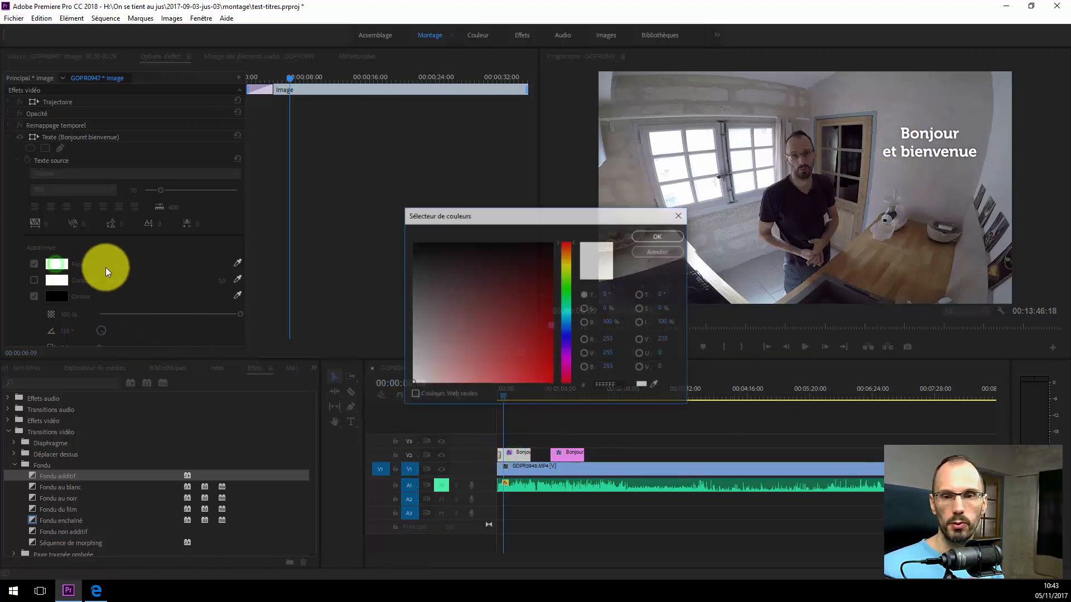
{"action": "left_click_drag", "start_coordinate": [494, 306], "coordinate": [722, 310]}
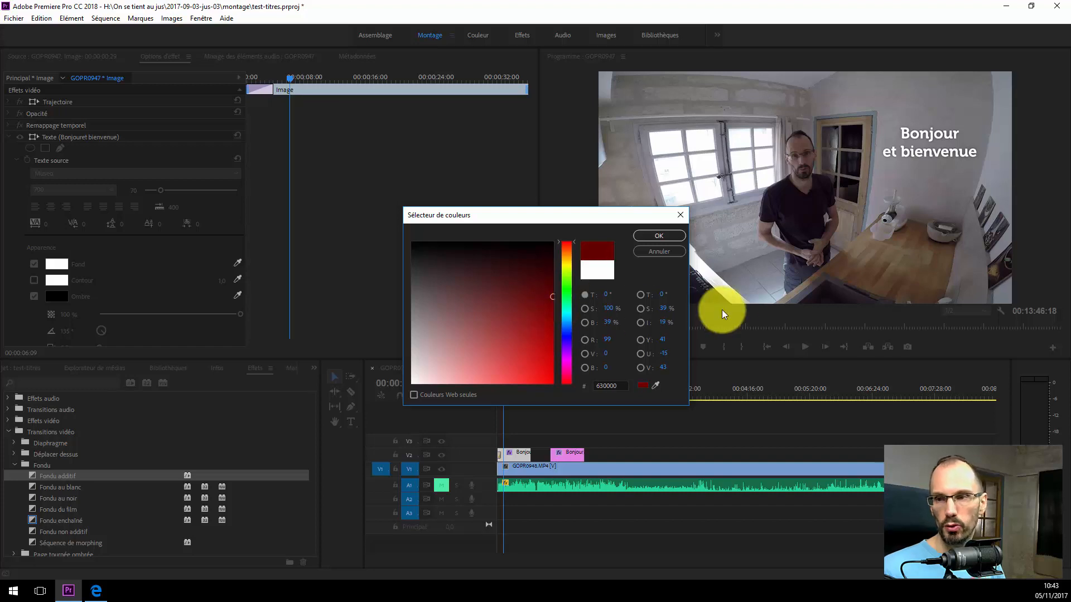
{"action": "left_click", "coordinate": [659, 236]}
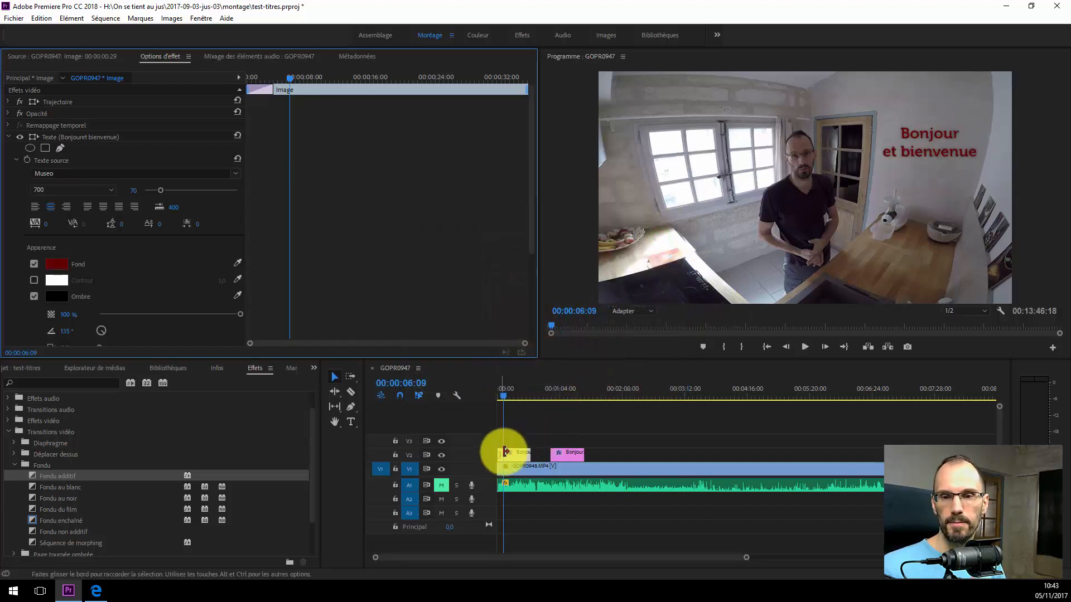
- Change the fill colour of the "Bonjour et bienvenue" text to bright green 00FF24
{"action": "left_click", "coordinate": [56, 263]}
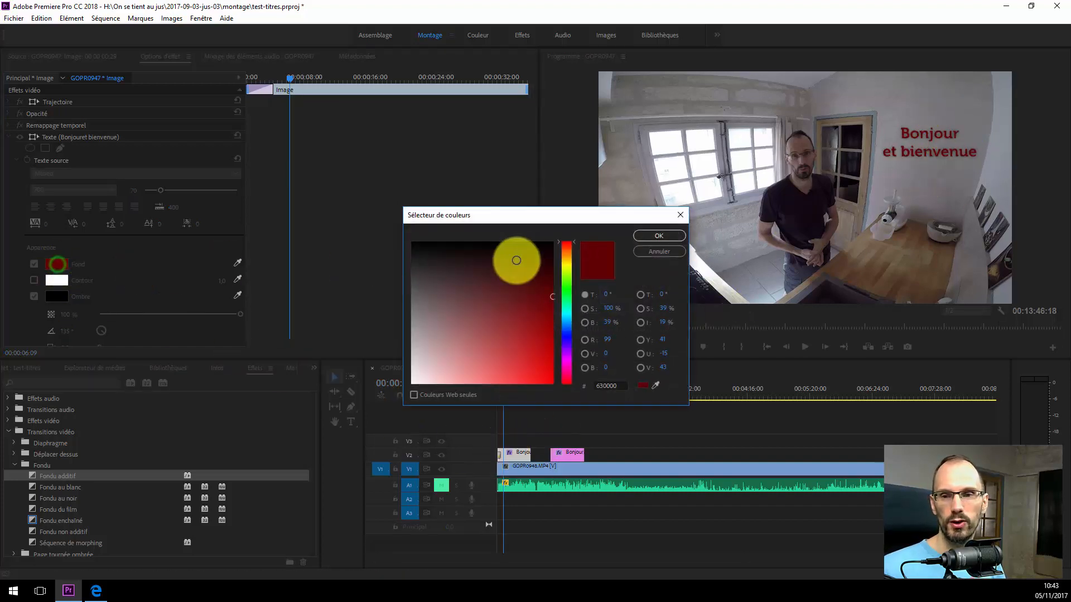
{"action": "left_click", "coordinate": [567, 292]}
{"action": "left_click_drag", "start_coordinate": [530, 292], "coordinate": [580, 382]}
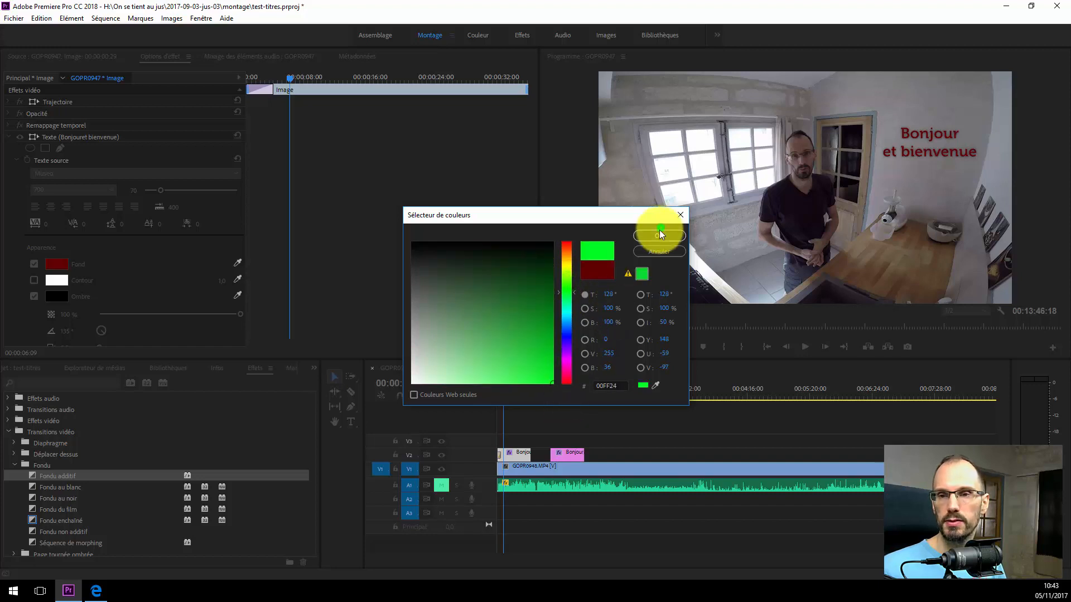
{"action": "left_click", "coordinate": [659, 235]}
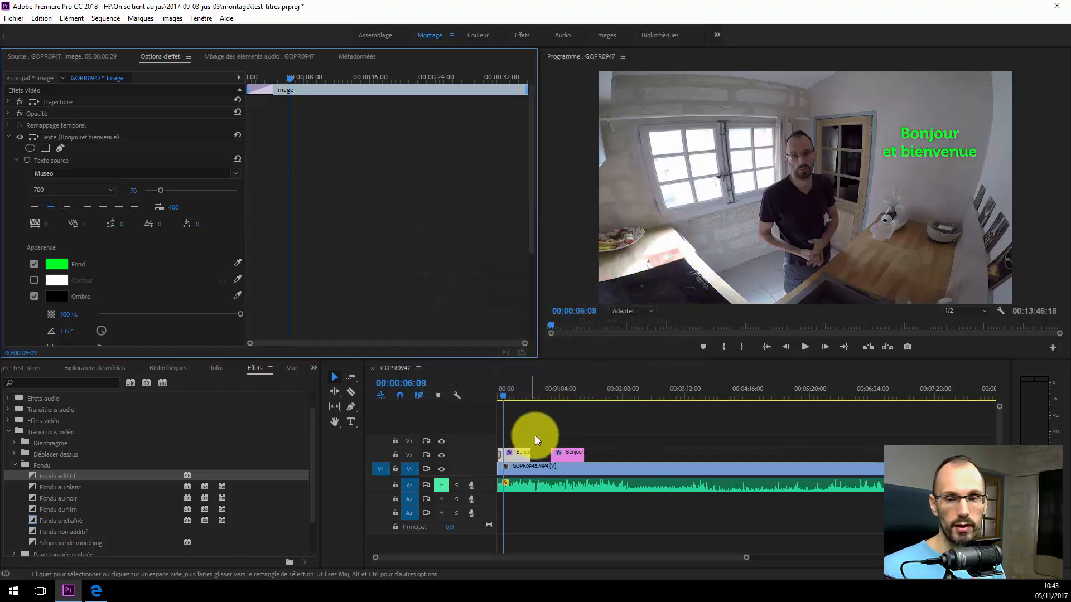
- Place the playhead at 00:01:07:28 and select the second title clip to compare its fill colour with the first title's
{"action": "left_click", "coordinate": [565, 392]}
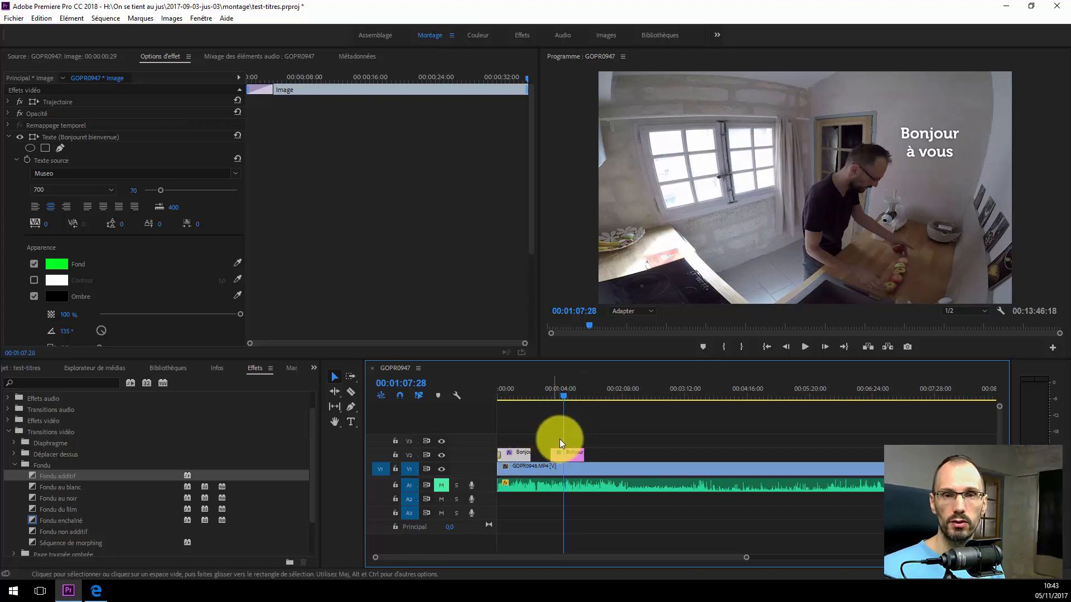
{"action": "left_click", "coordinate": [566, 454]}
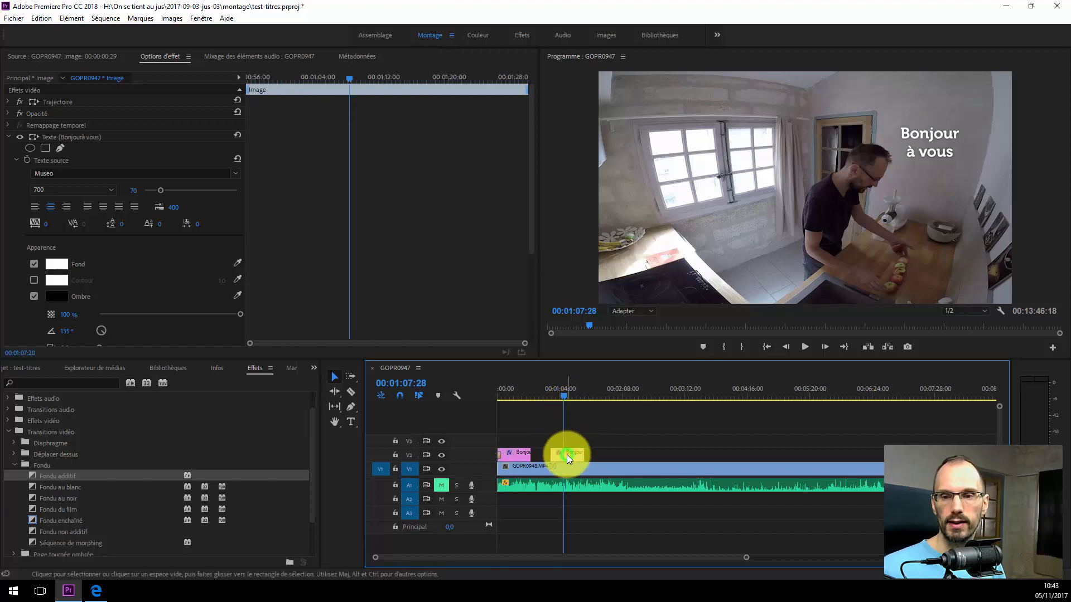
{"action": "left_click", "coordinate": [516, 455]}
{"action": "left_click", "coordinate": [577, 453]}
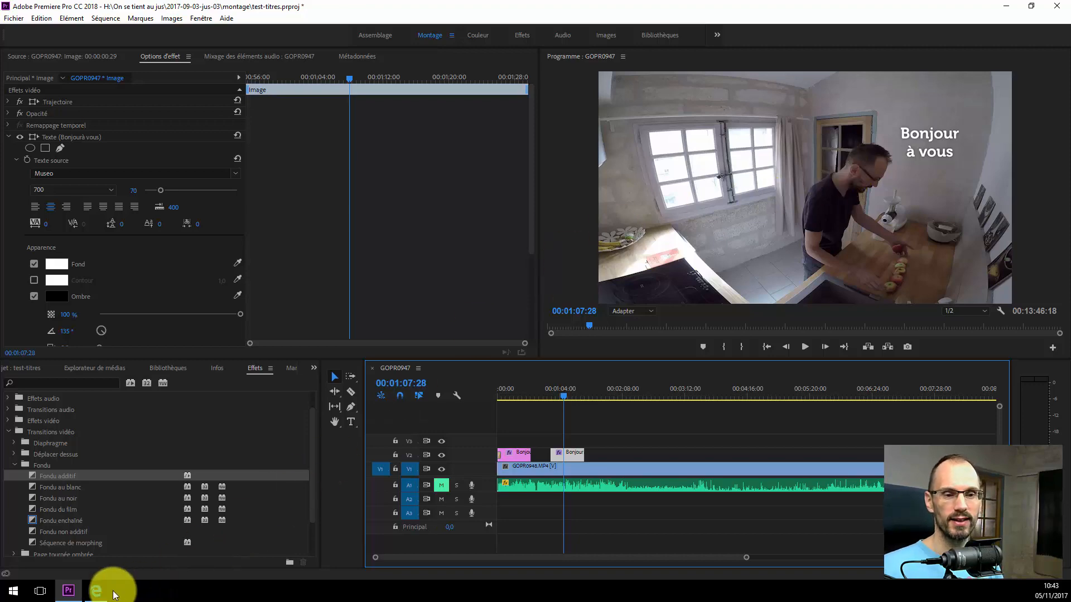
- Switch to the Edge browser to view the FIAC.tv home page, and minimize both the browser and Premiere Pro
{"action": "left_click", "coordinate": [95, 591]}
{"action": "left_click", "coordinate": [341, 131]}
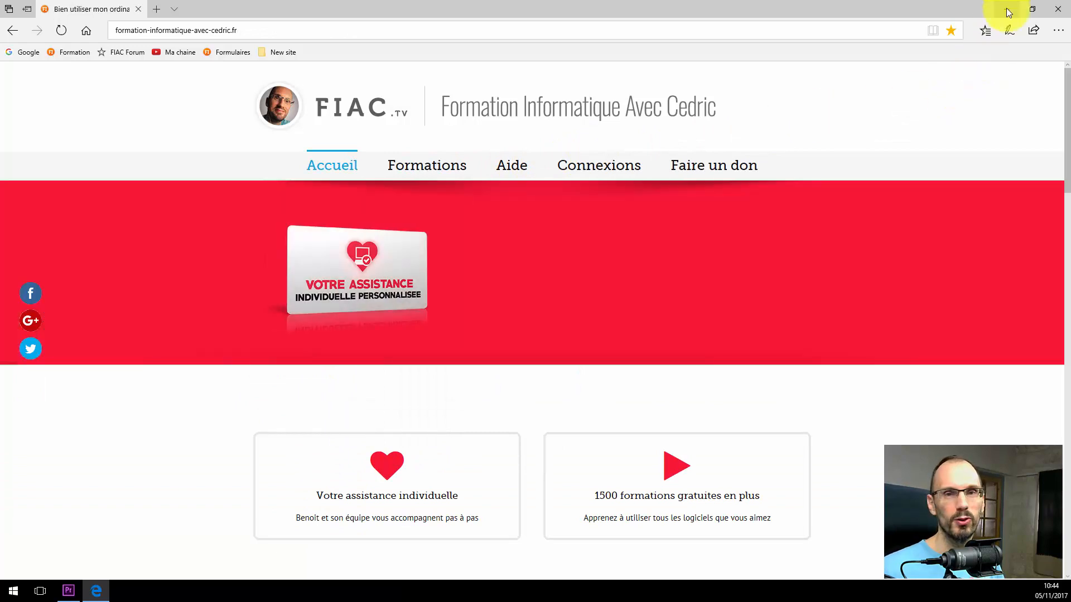
{"action": "left_click", "coordinate": [1007, 8]}
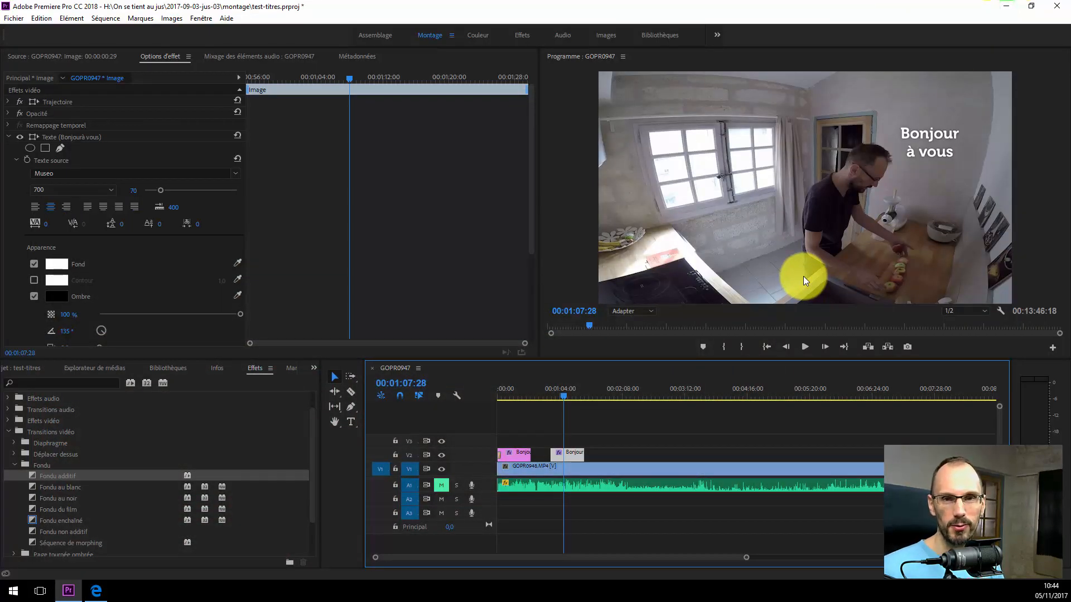
{"action": "left_click", "coordinate": [1005, 6]}
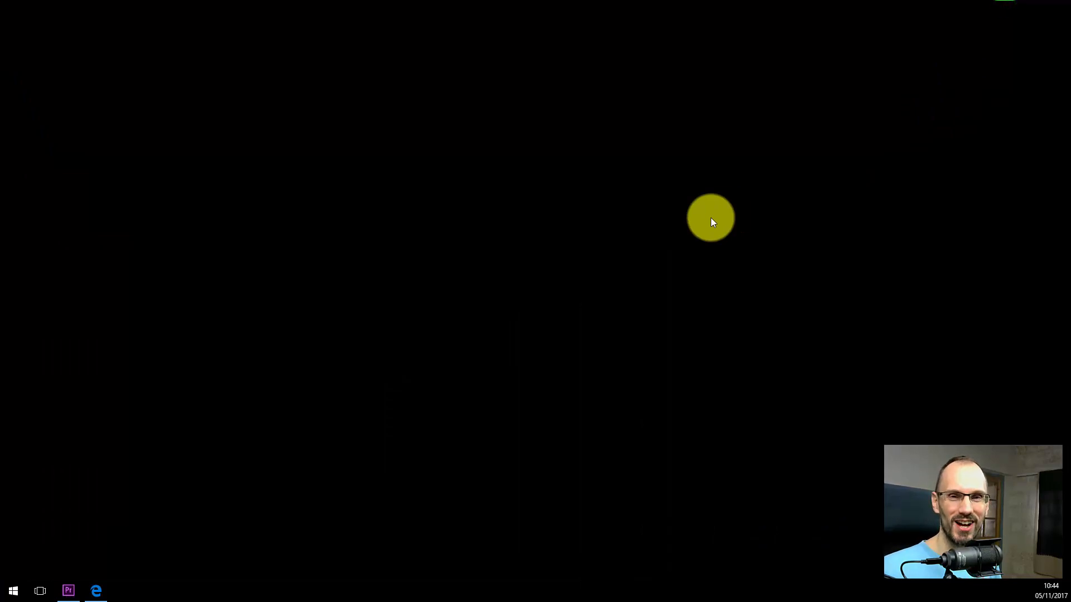